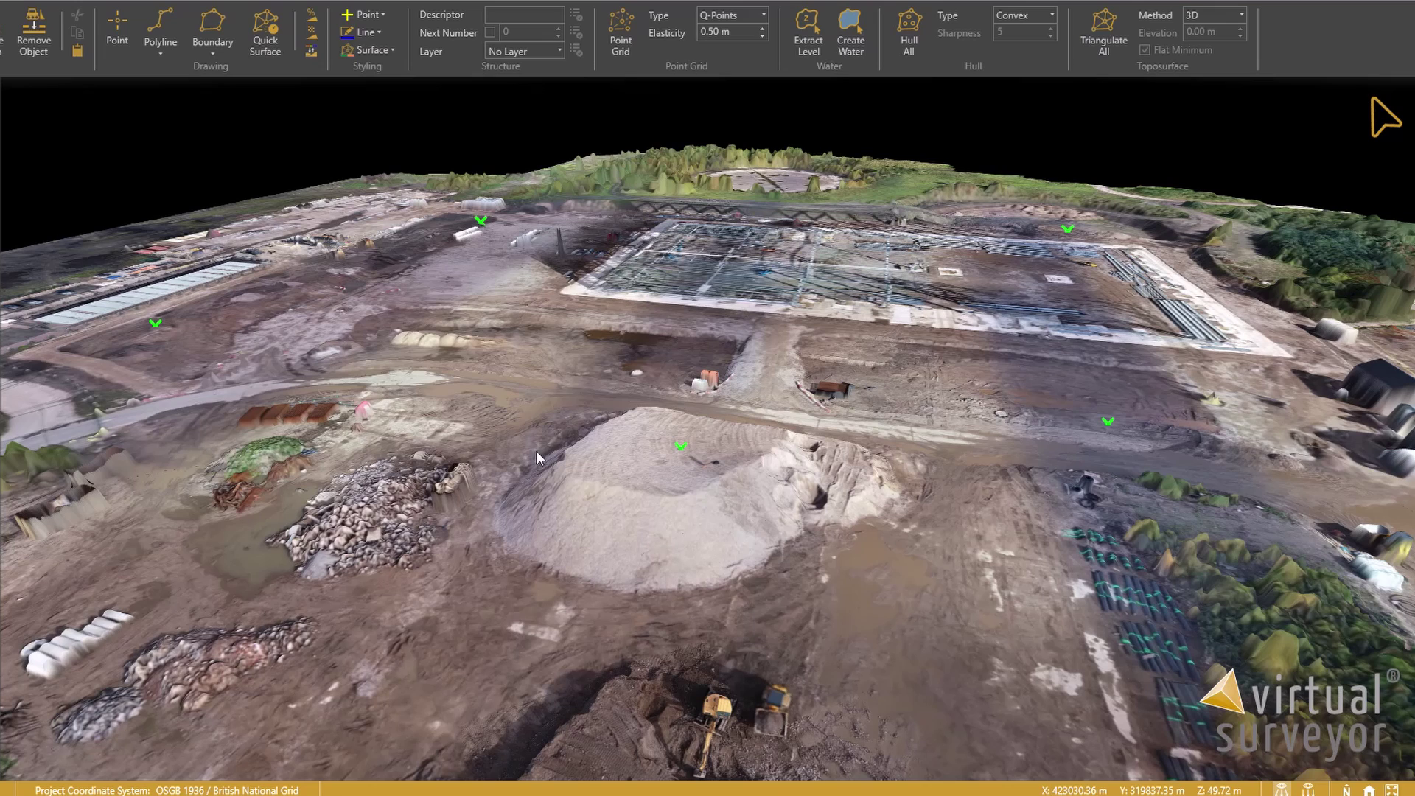
Step: Fly to the sand pile, then zoom out to a top-down view of the whole site
{"action": "left_click", "coordinate": [698, 496]}
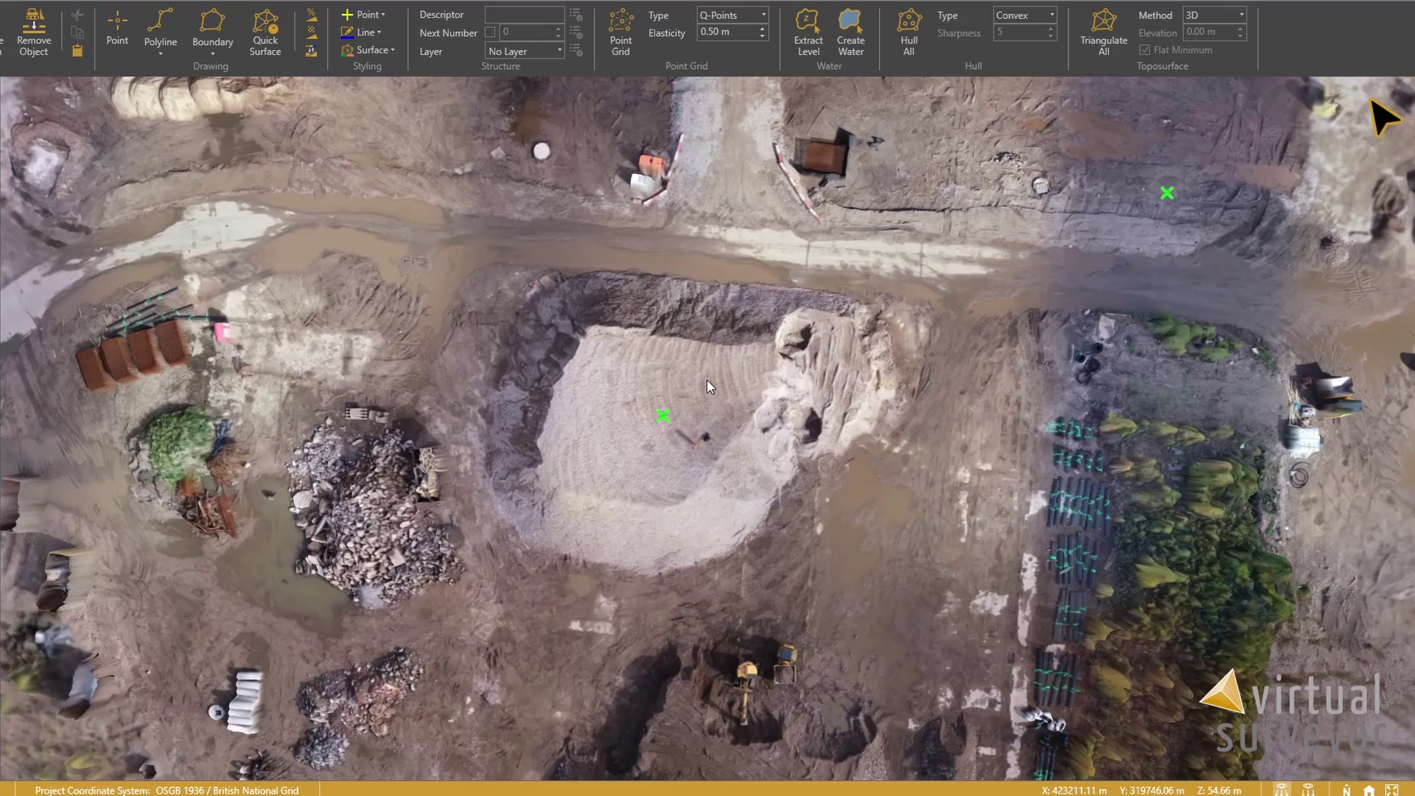
{"action": "scroll", "coordinate": [709, 386], "scroll_direction": "down", "scroll_amount": 8}
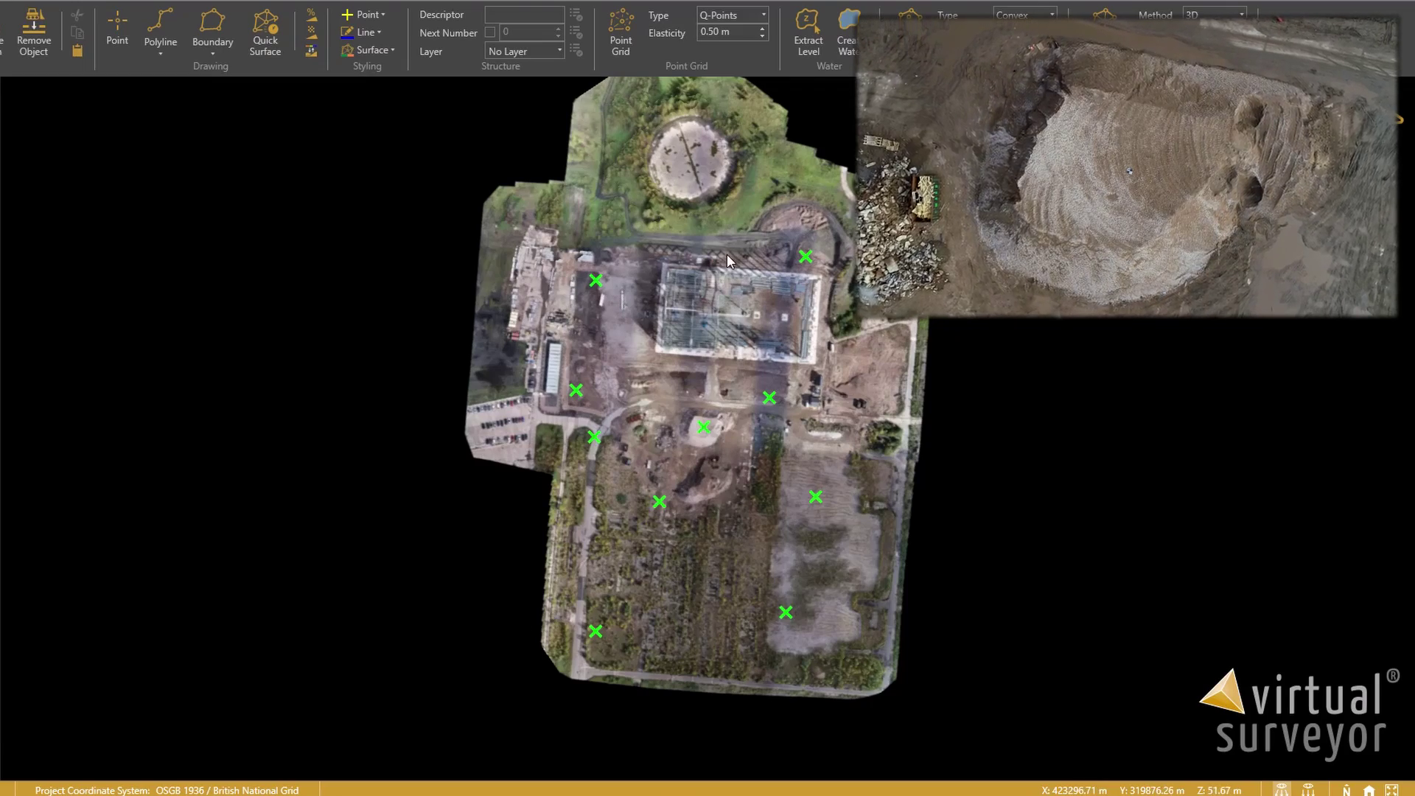
Step: Zoom into the central sand pile and orbit to an oblique 3D view beside the neighbouring heap
{"action": "scroll", "coordinate": [699, 477], "scroll_direction": "up", "scroll_amount": 5}
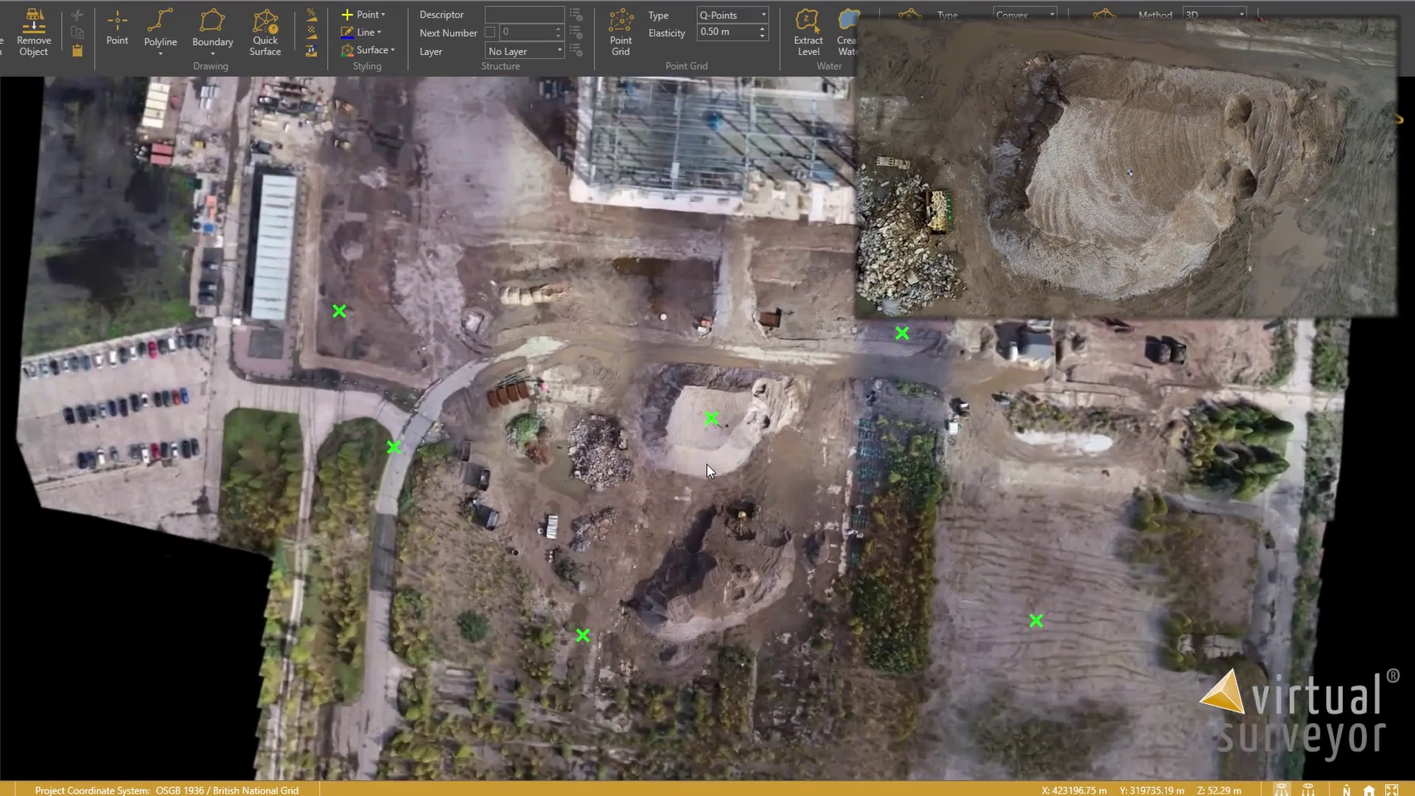
{"action": "scroll", "coordinate": [706, 464], "scroll_direction": "up", "scroll_amount": 4}
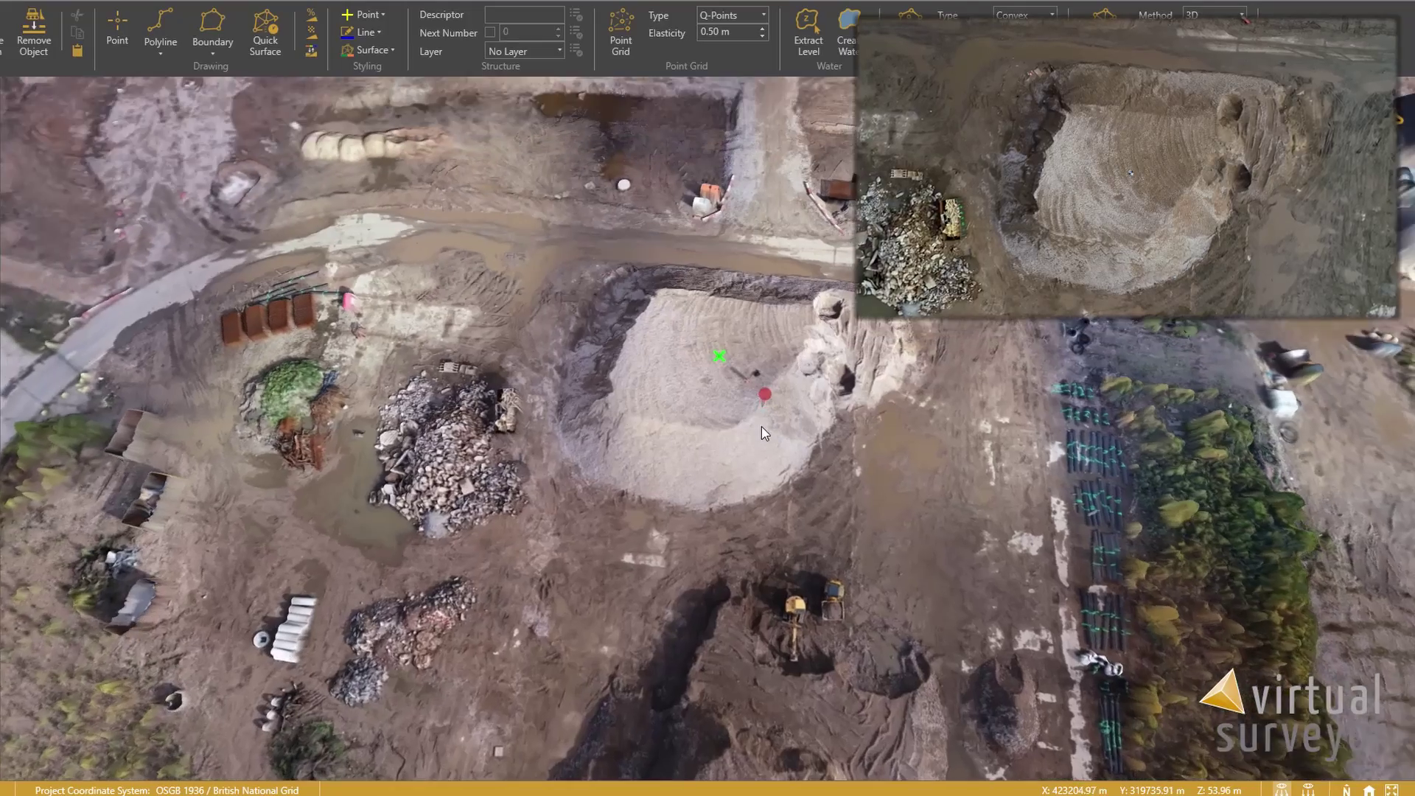
{"action": "mouse_move", "coordinate": [762, 426]}
{"action": "middle_mouse_down"}
{"action": "mouse_move", "coordinate": [699, 414]}
{"action": "mouse_move", "coordinate": [687, 454]}
{"action": "middle_mouse_up"}
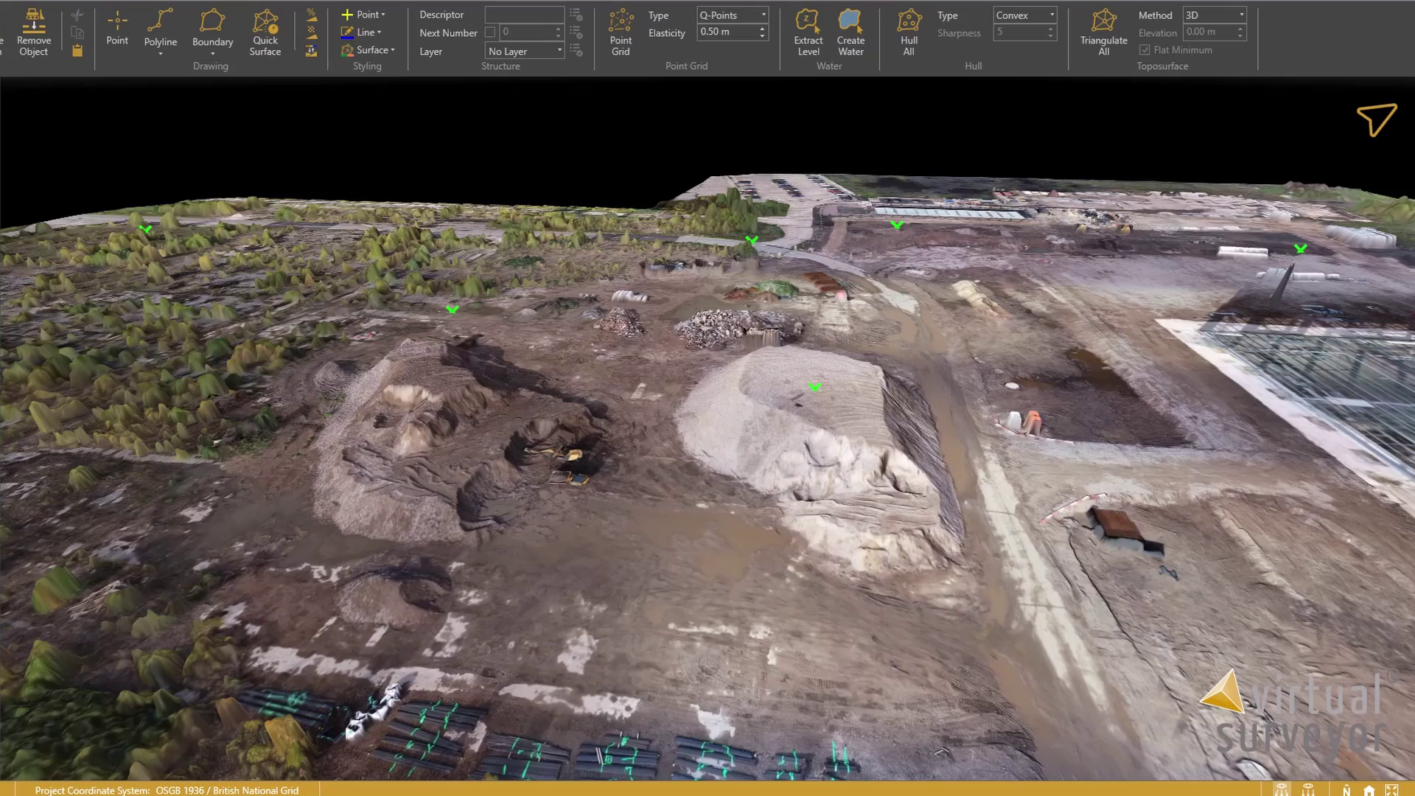
Step: Switch to plan view, then pan, zoom and orbit into a top-down close-up centred on the stockpile
{"action": "key", "text": "t"}
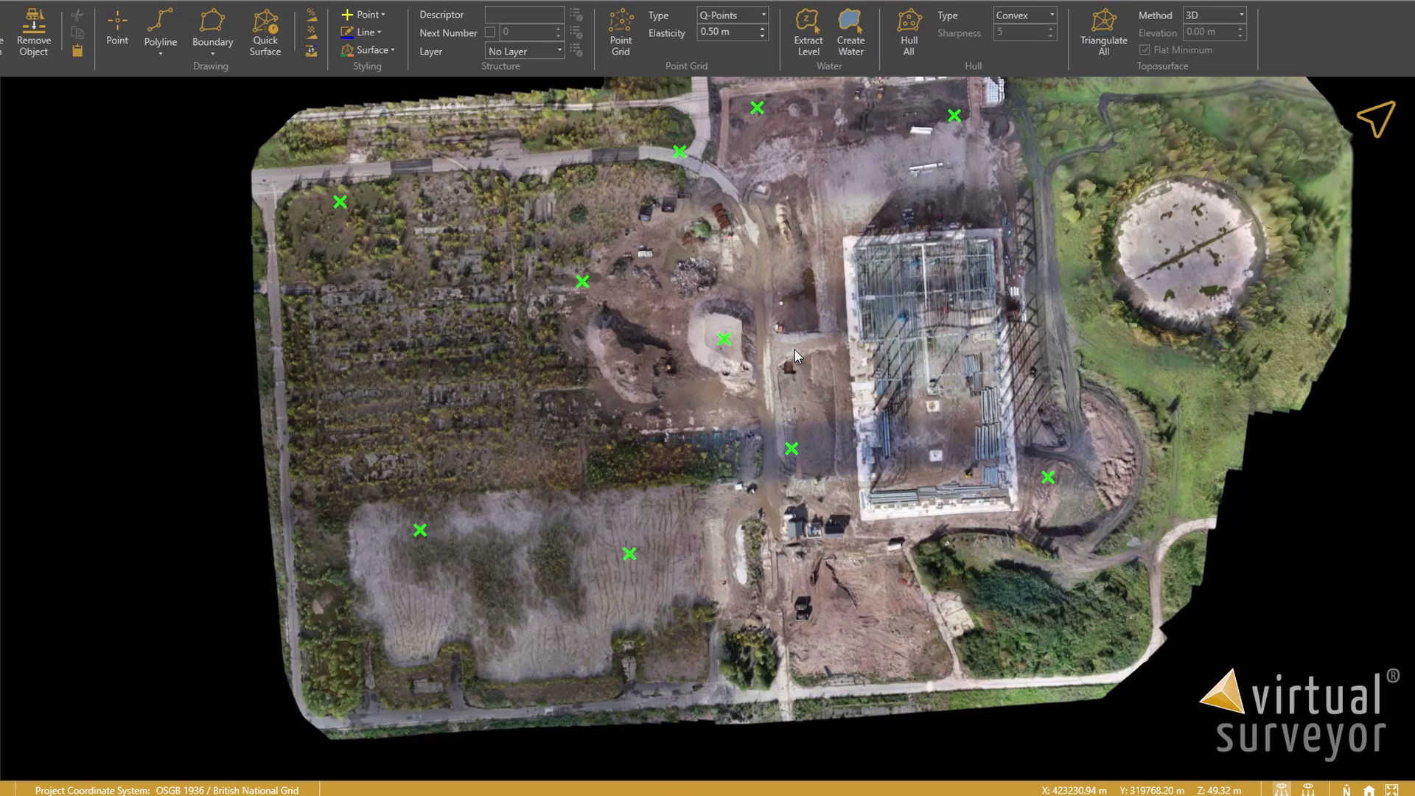
{"action": "left_click_drag", "start_coordinate": [793, 348], "coordinate": [603, 391]}
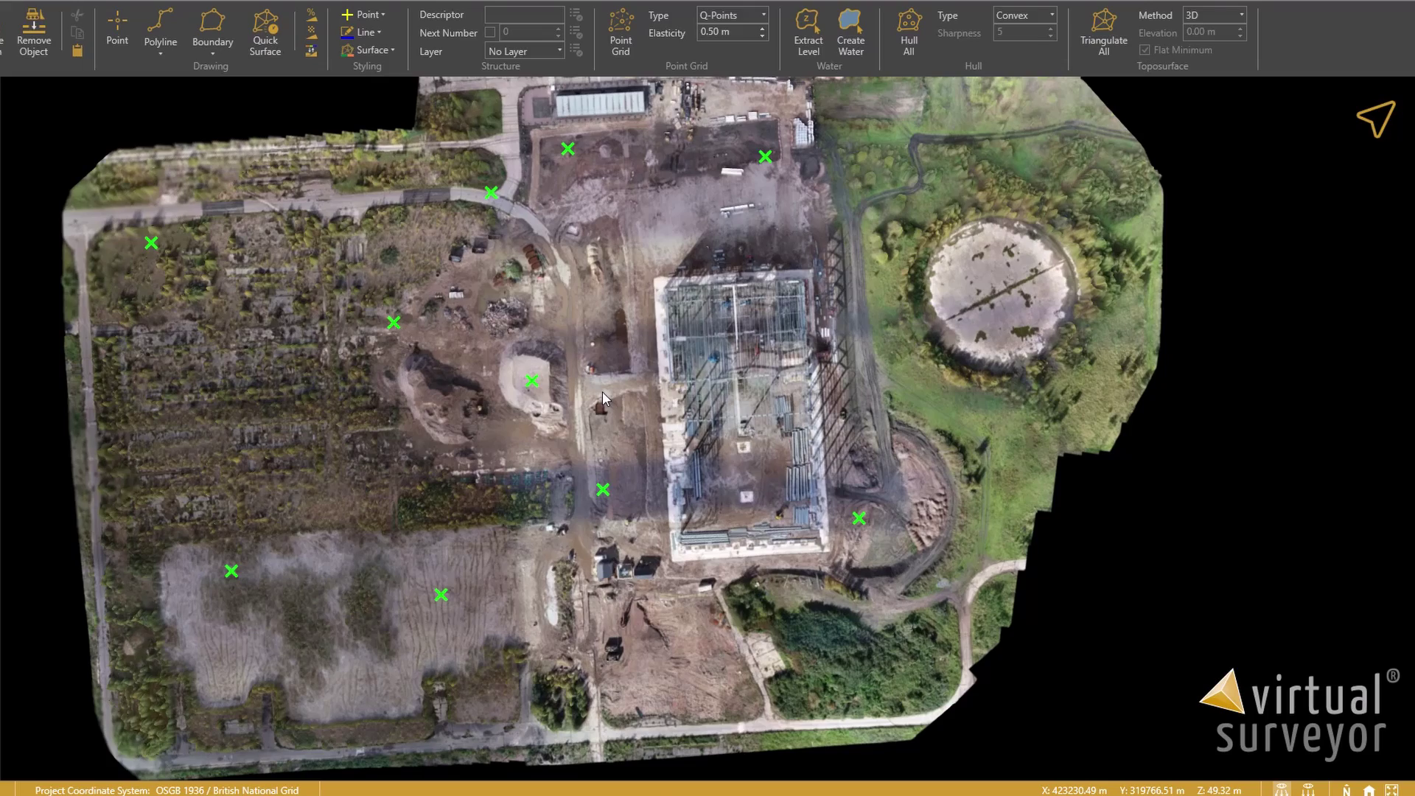
{"action": "scroll", "coordinate": [537, 410], "scroll_direction": "up", "scroll_amount": 5}
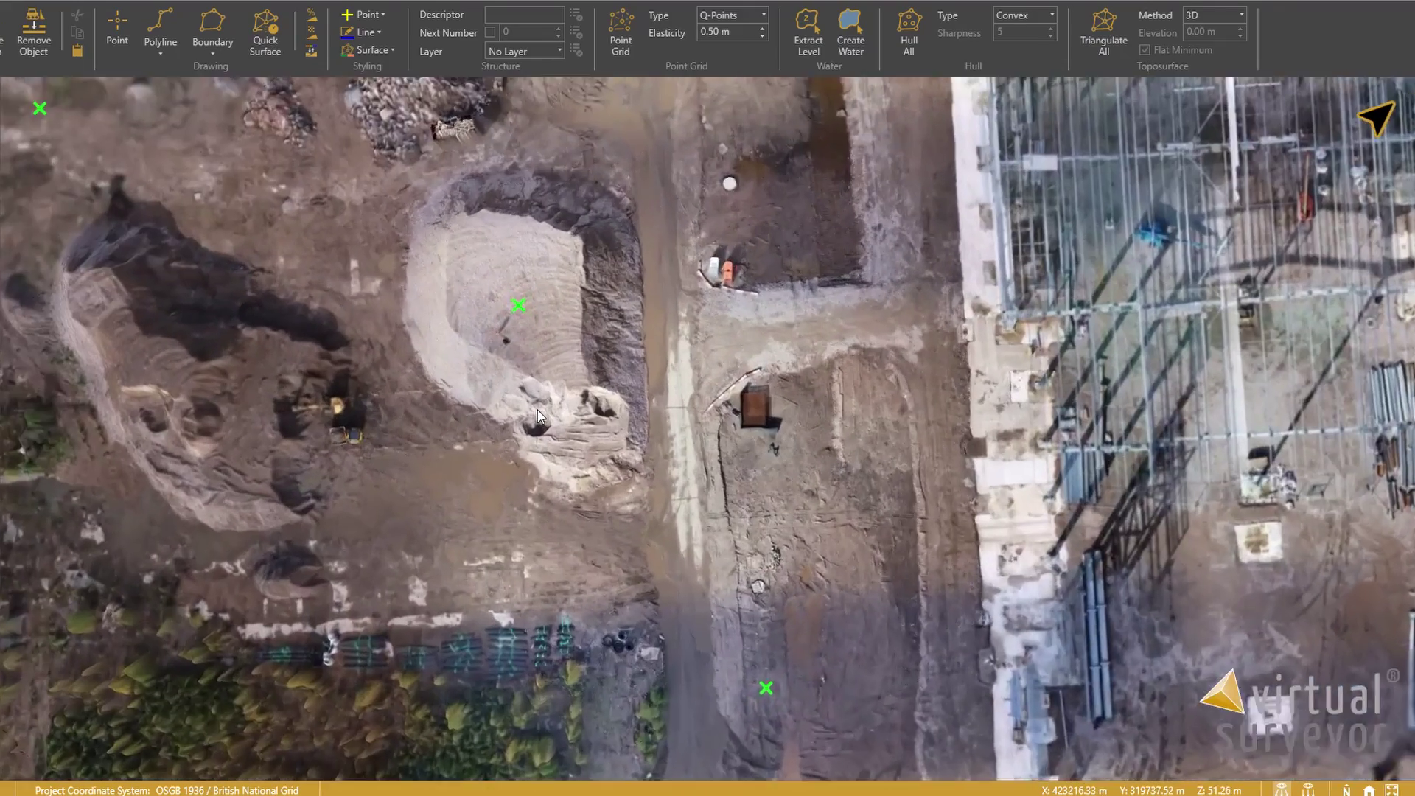
{"action": "scroll", "coordinate": [537, 410], "scroll_direction": "up", "scroll_amount": 3}
{"action": "right_click_drag", "start_coordinate": [537, 410], "coordinate": [584, 450]}
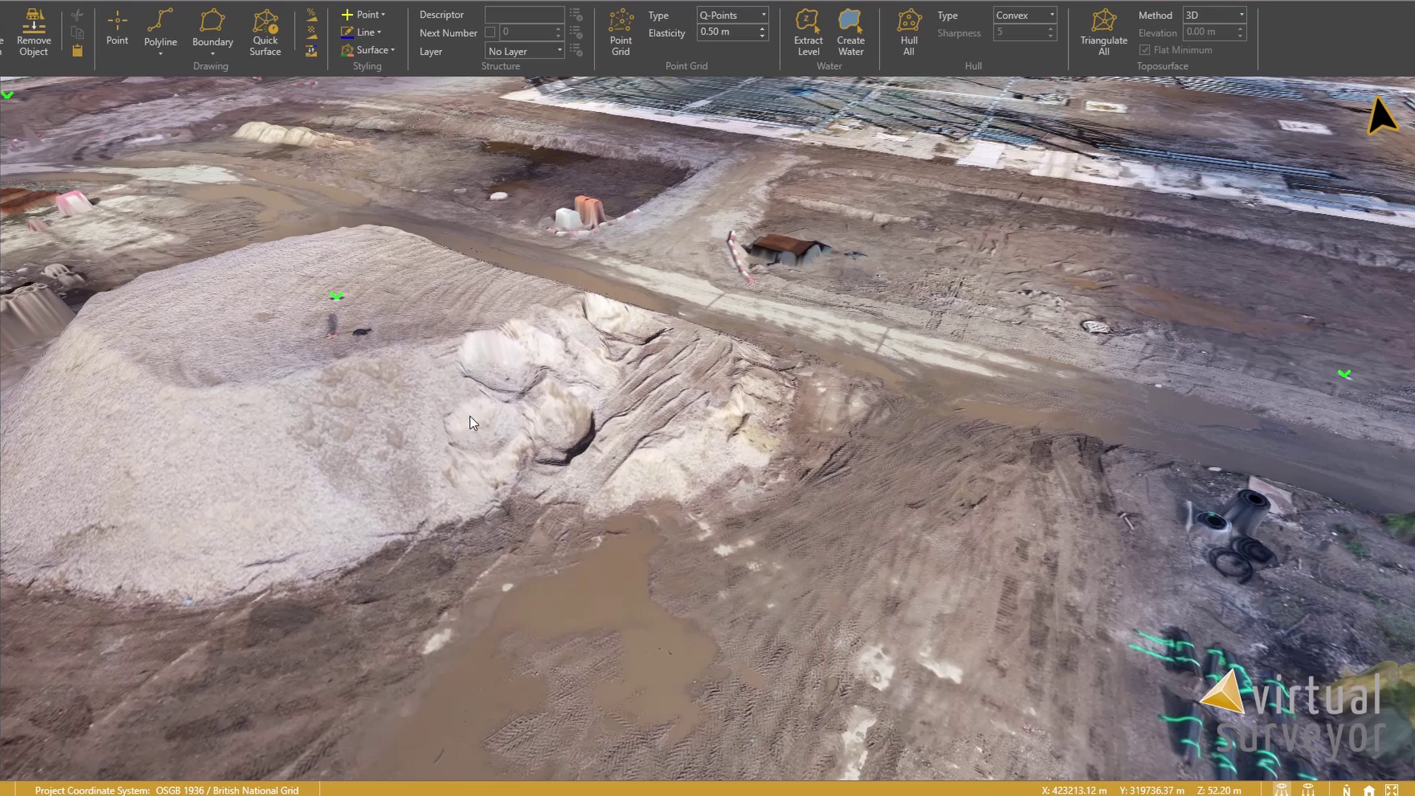
{"action": "left_click_drag", "start_coordinate": [465, 463], "coordinate": [630, 430]}
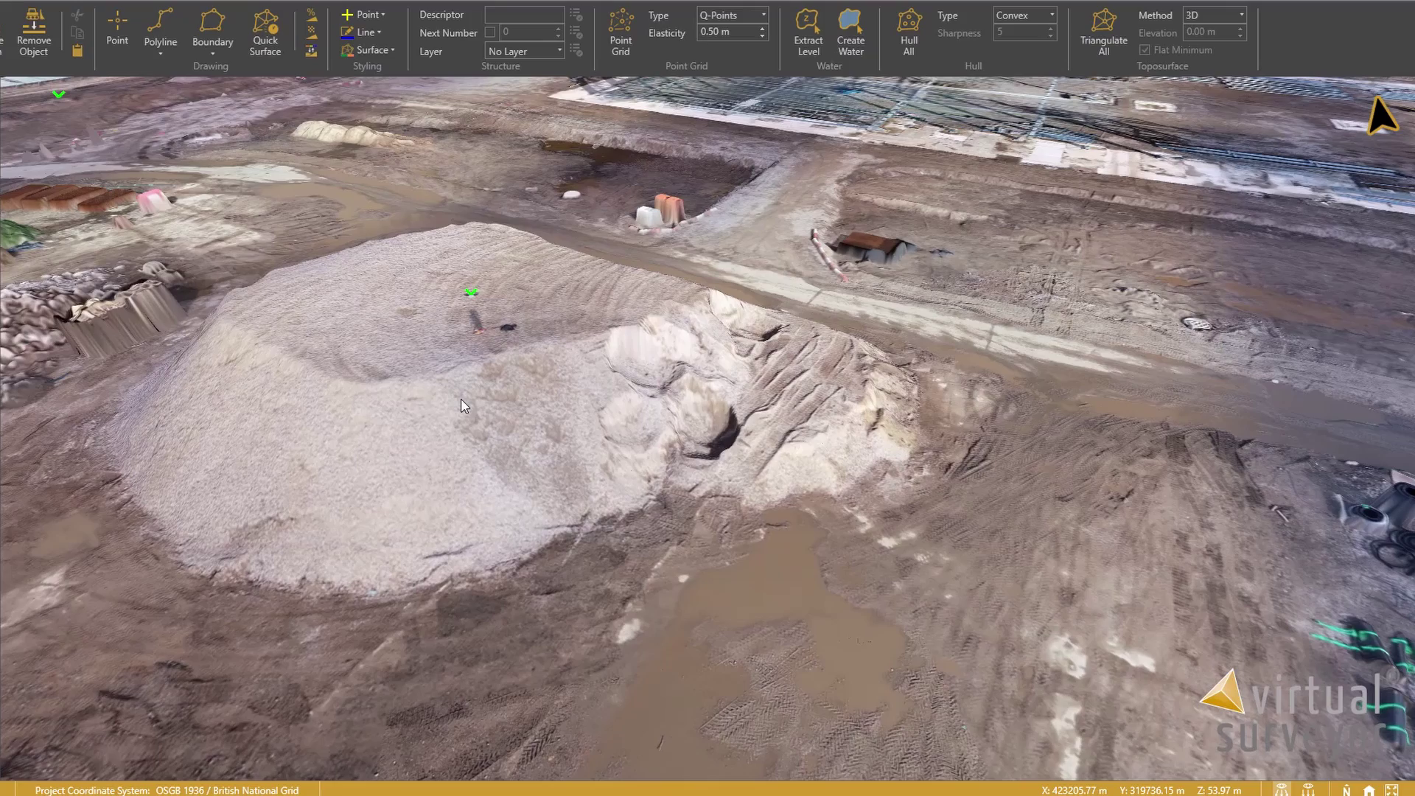
{"action": "mouse_move", "coordinate": [479, 424]}
{"action": "middle_mouse_down"}
{"action": "mouse_move", "coordinate": [485, 394]}
{"action": "mouse_move", "coordinate": [447, 367]}
{"action": "middle_mouse_up"}
{"action": "scroll", "coordinate": [447, 367], "scroll_direction": "down", "scroll_amount": 3}
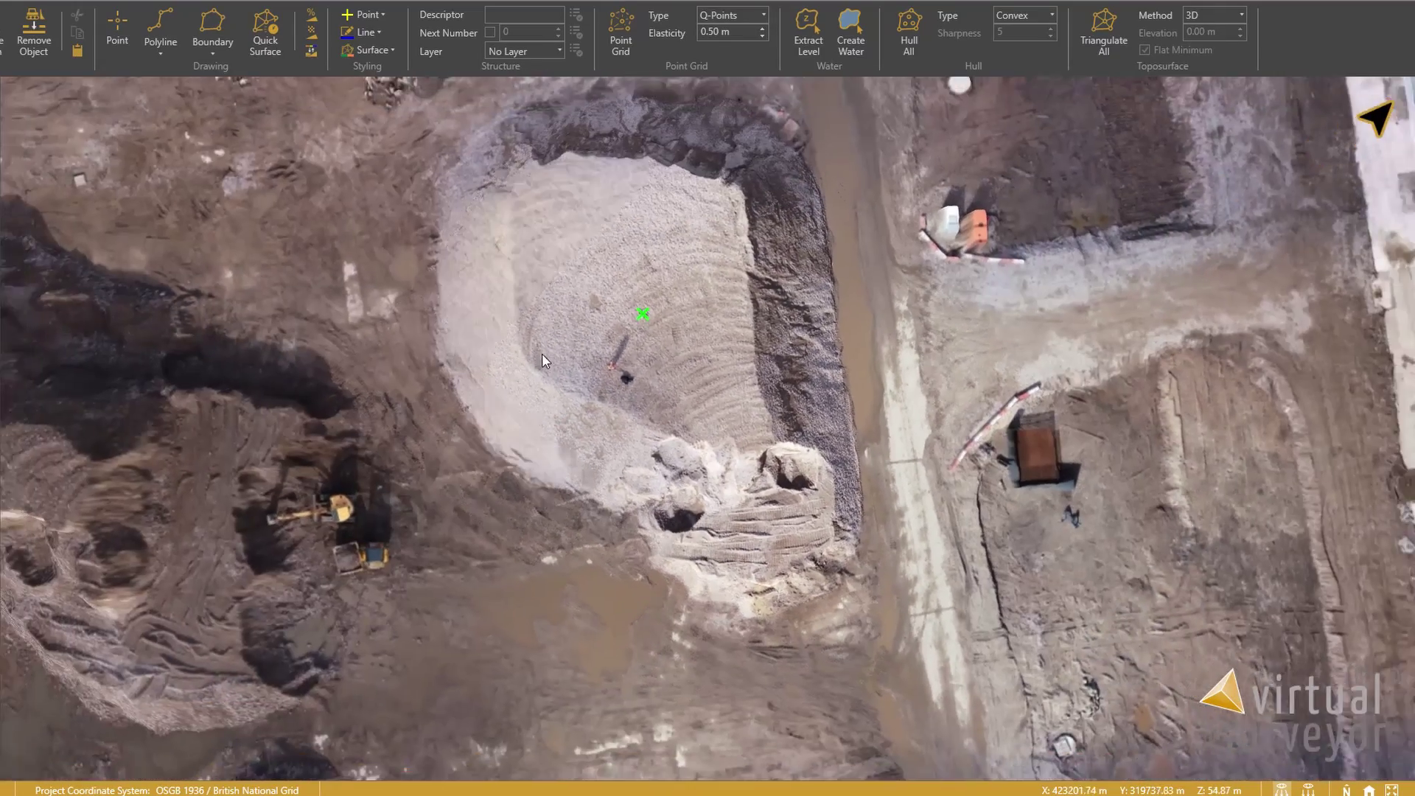
{"action": "left_click_drag", "start_coordinate": [542, 353], "coordinate": [466, 446]}
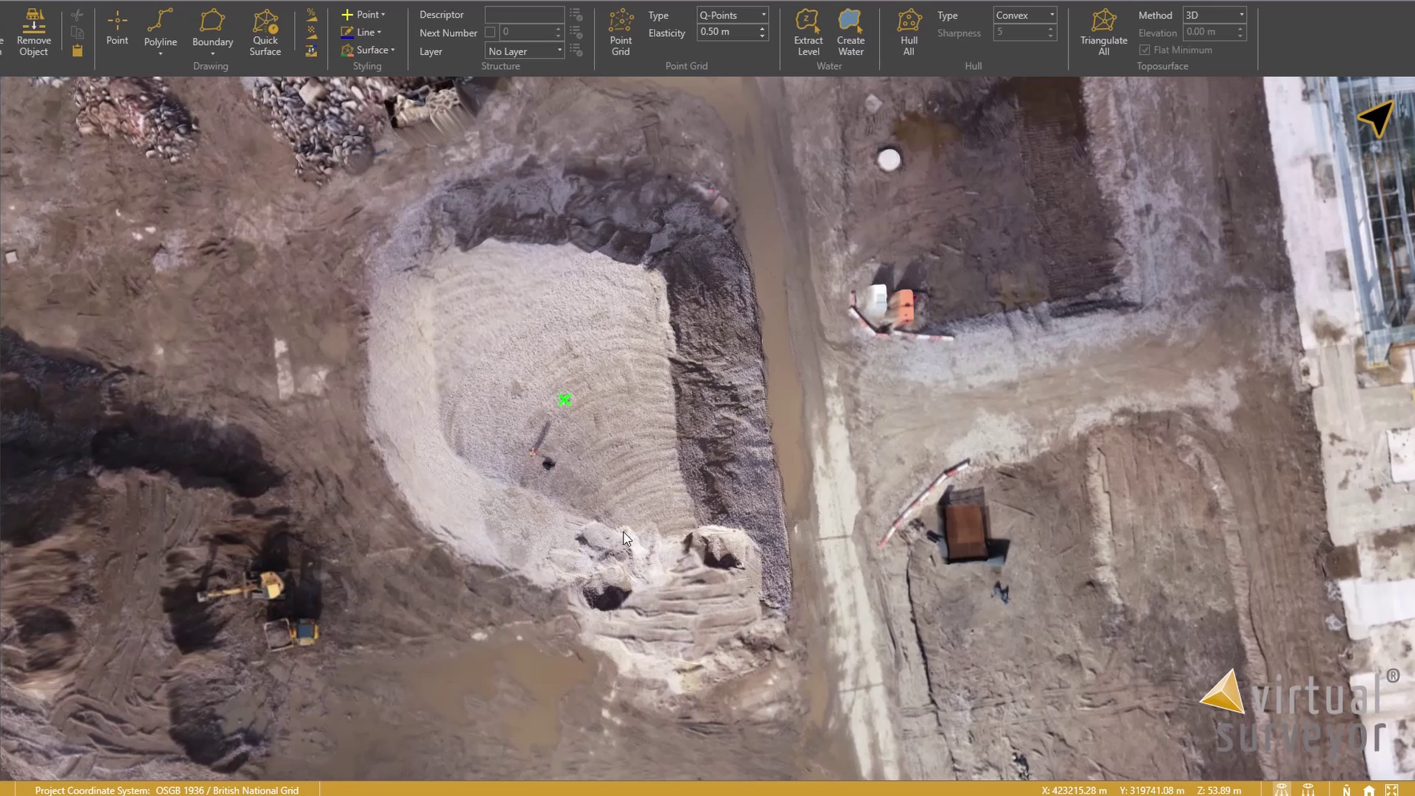
Step: Trace a free-form polygon boundary around the stockpile's base, from its bottom edge back to a closed shape
{"action": "left_click", "coordinate": [198, 36]}
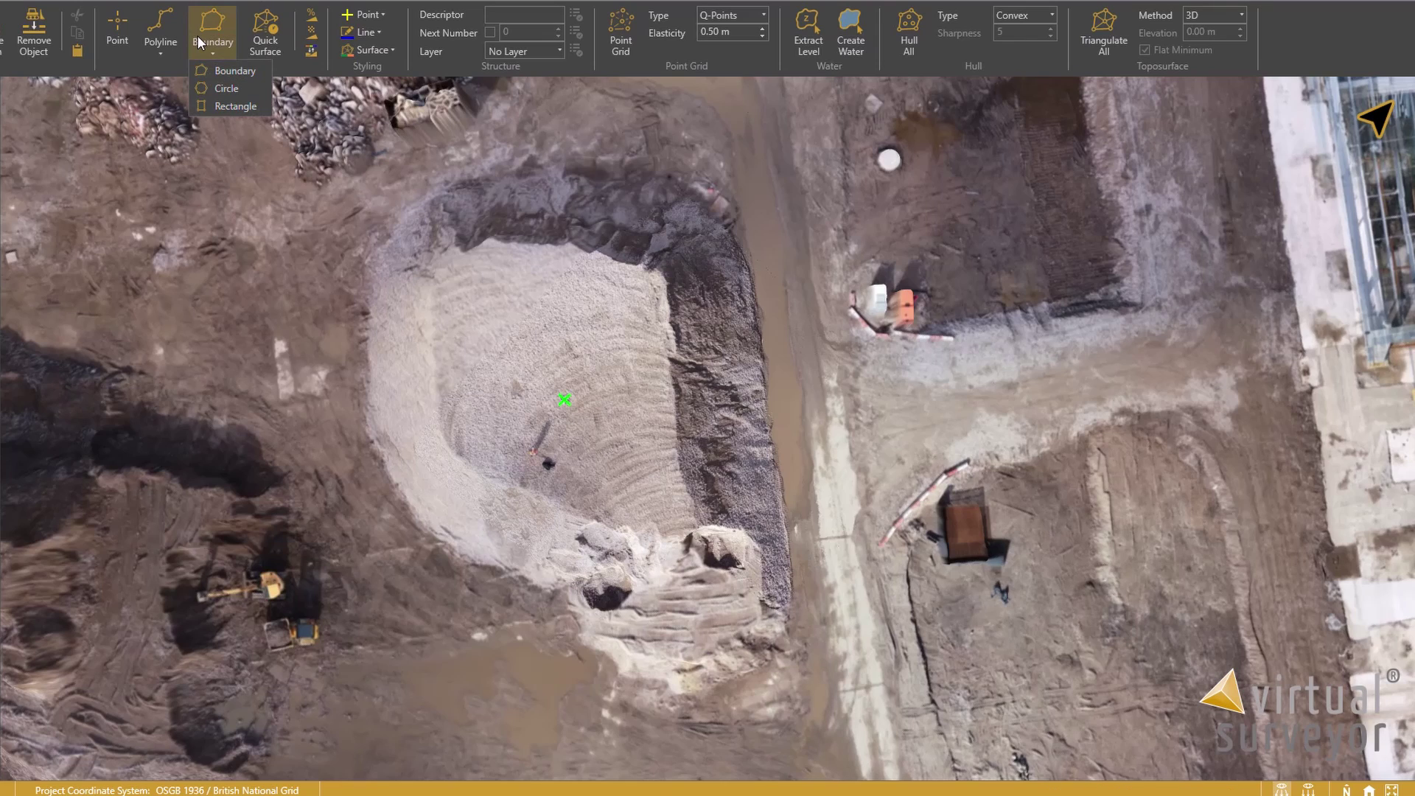
{"action": "left_click", "coordinate": [228, 70]}
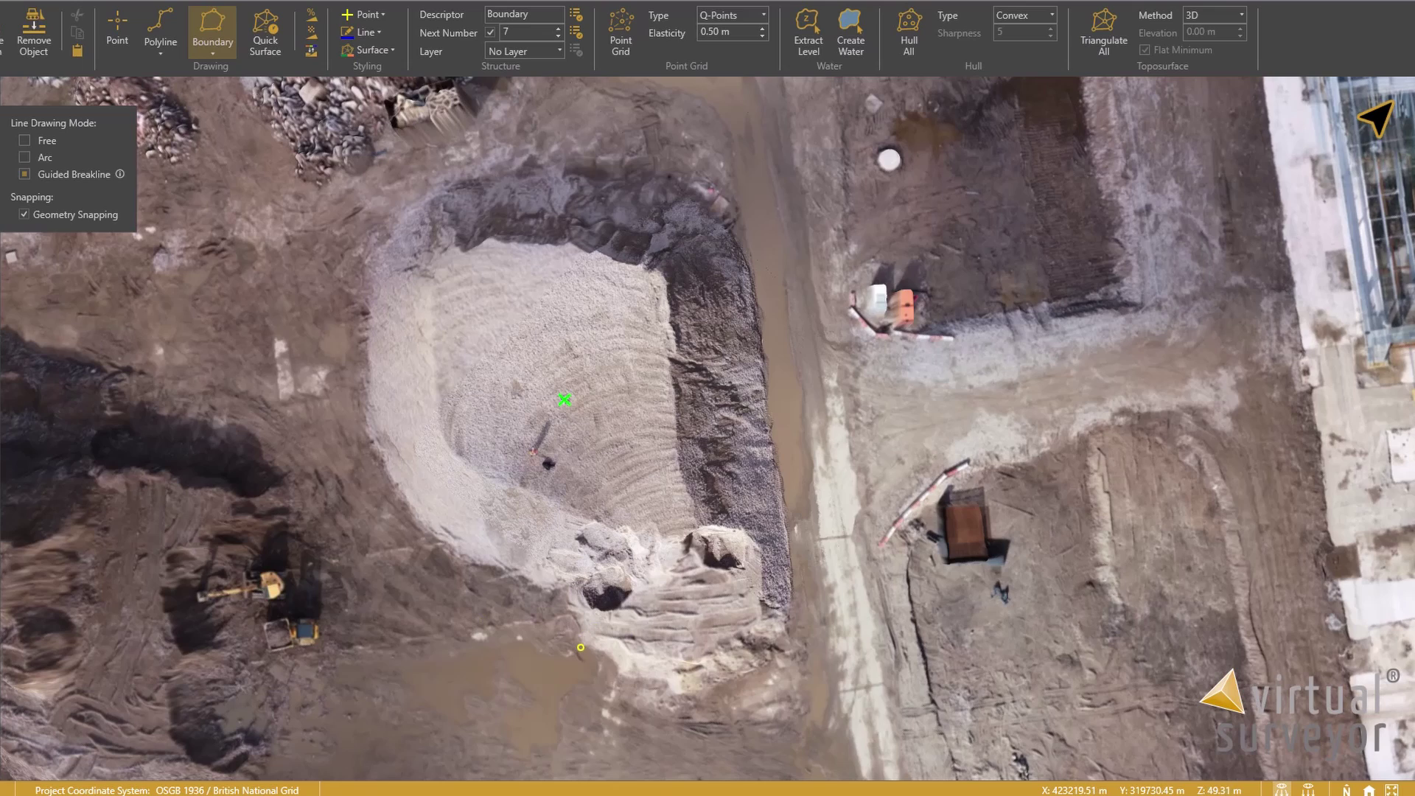
{"action": "scroll", "coordinate": [581, 635], "scroll_direction": "up", "scroll_amount": 3}
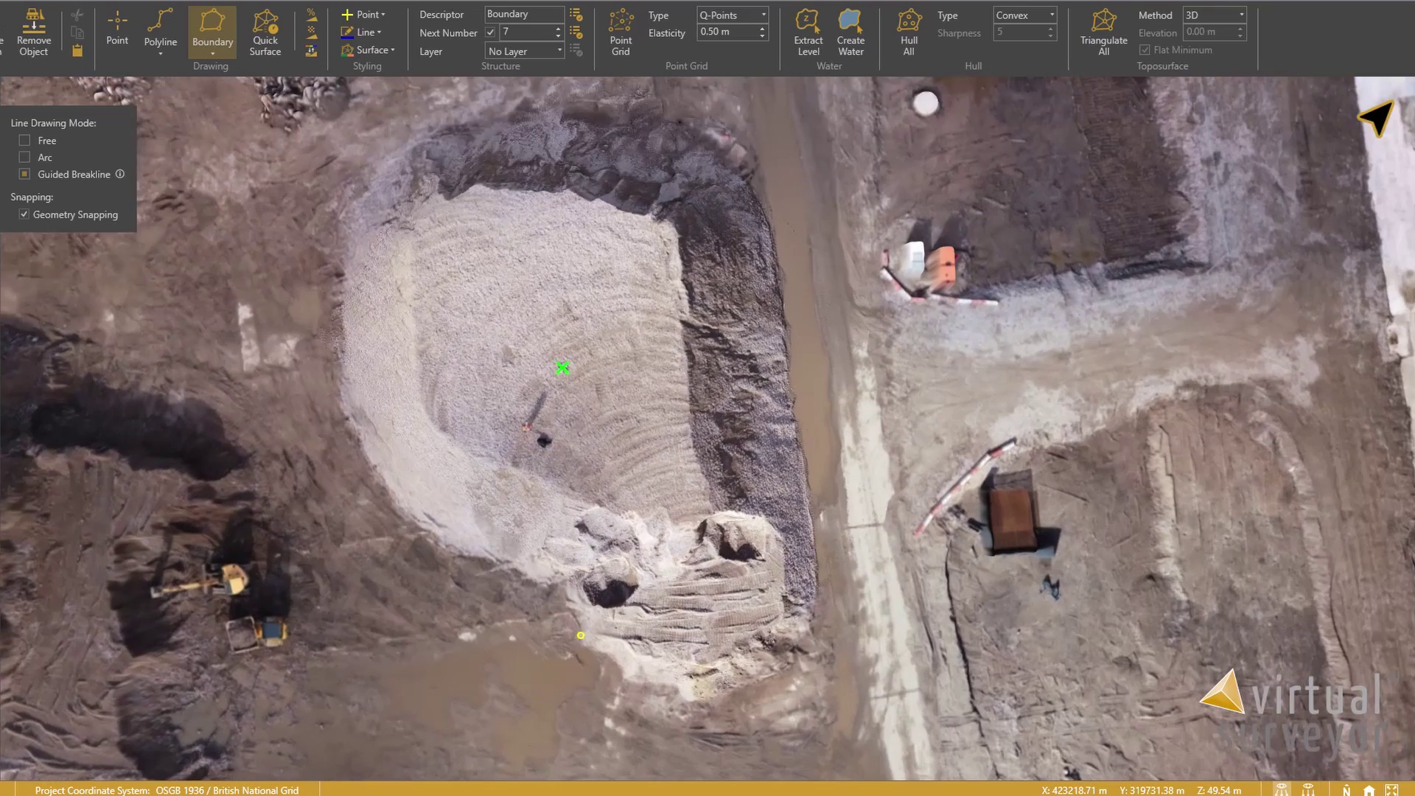
{"action": "left_click", "coordinate": [580, 635]}
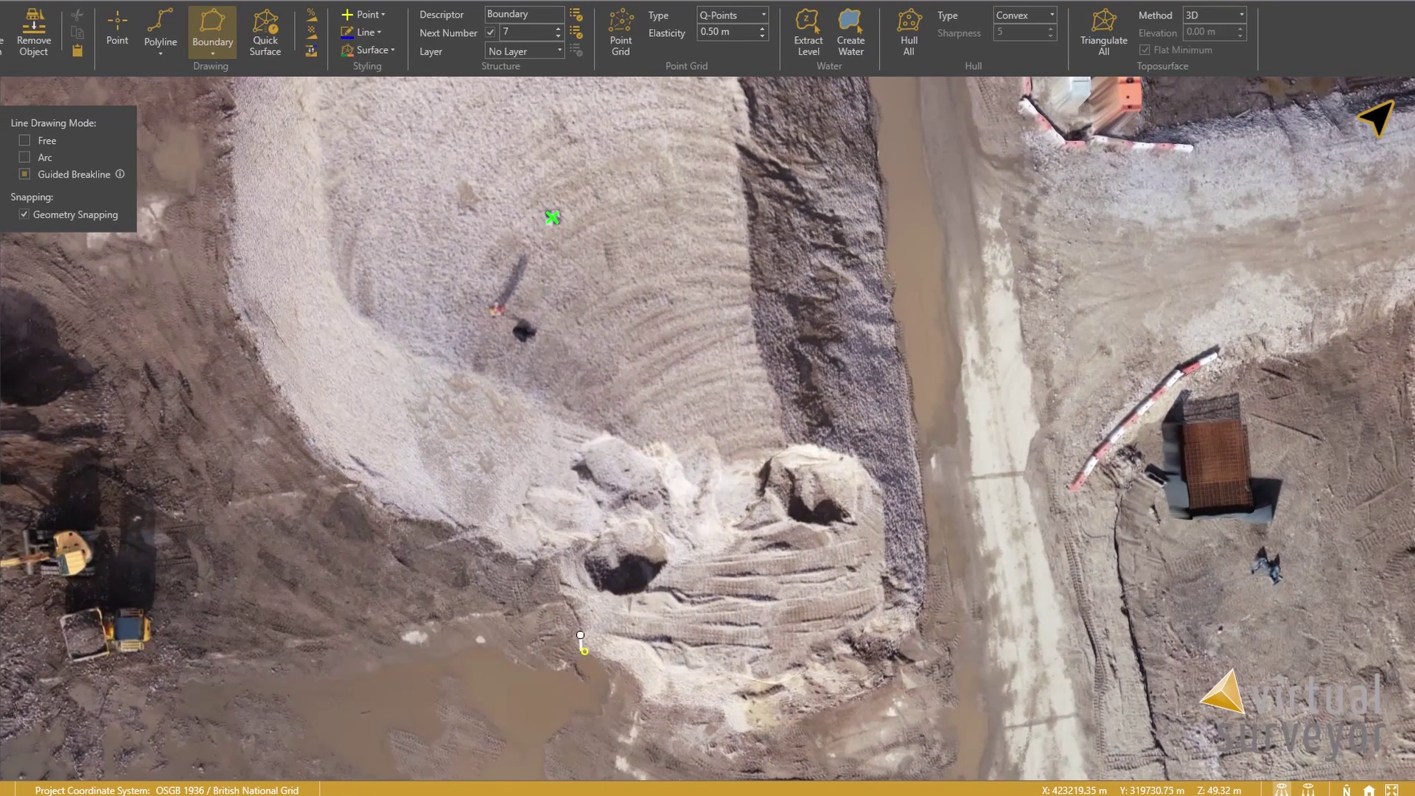
{"action": "left_click", "coordinate": [913, 335]}
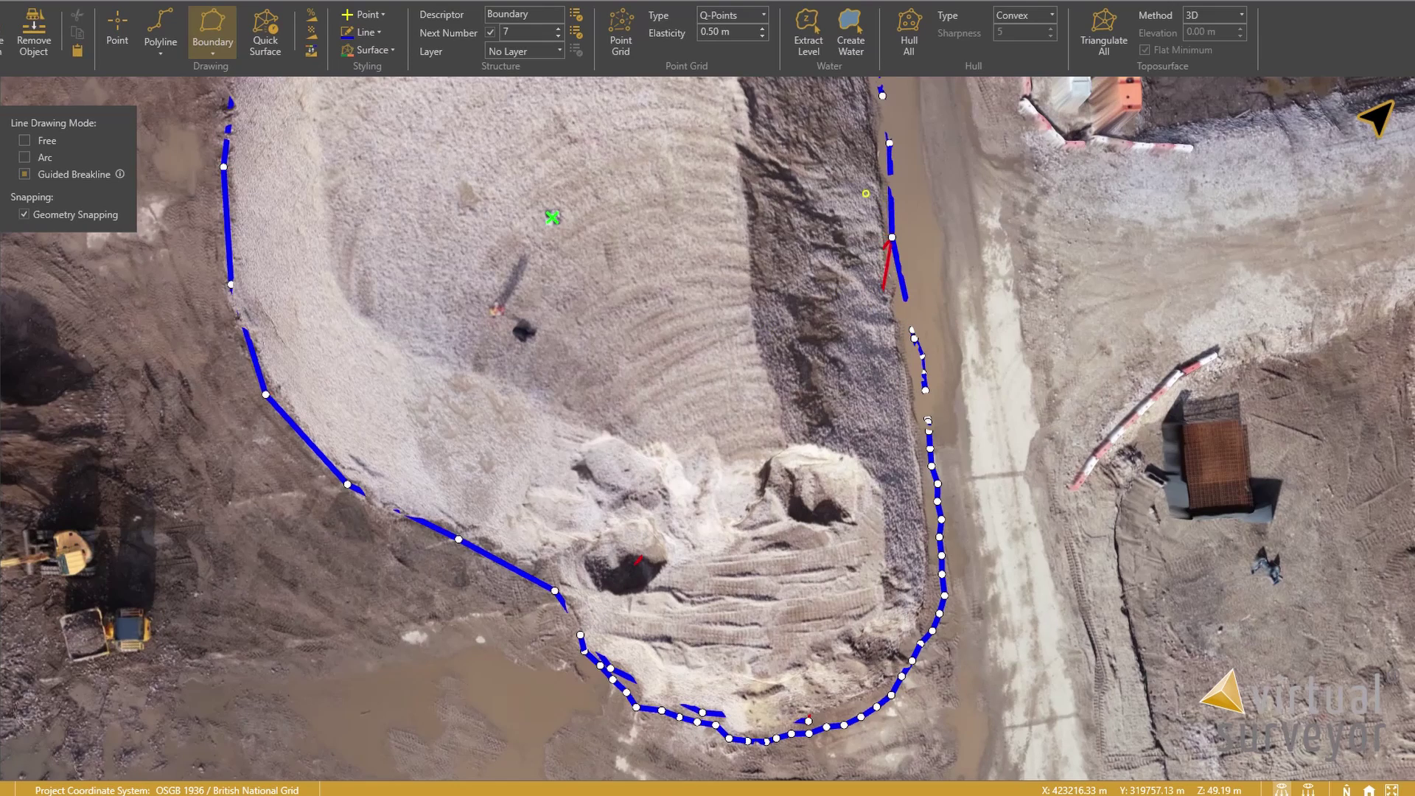
{"action": "scroll", "coordinate": [740, 347], "scroll_direction": "down", "scroll_amount": 3}
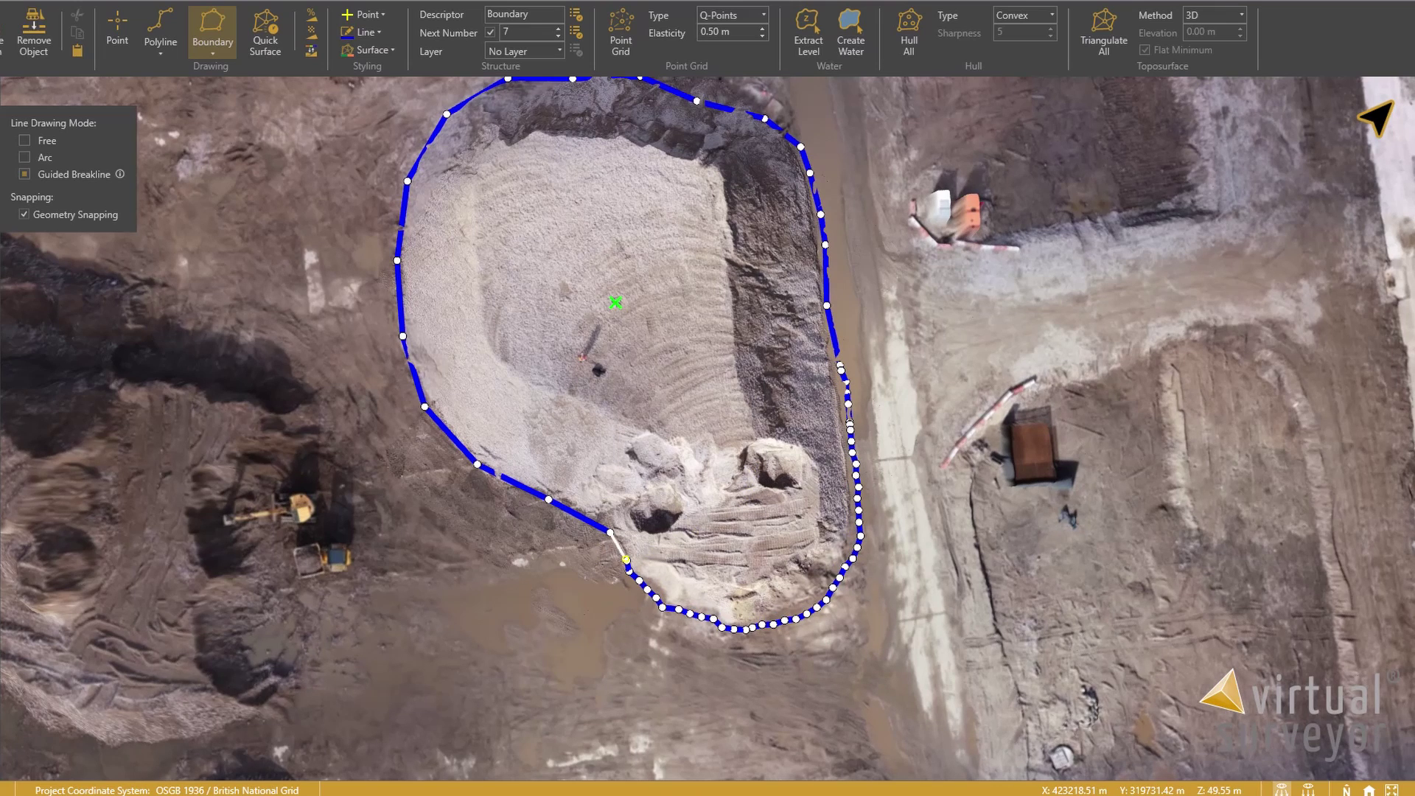
{"action": "left_click", "coordinate": [625, 559]}
{"action": "left_click", "coordinate": [213, 53]}
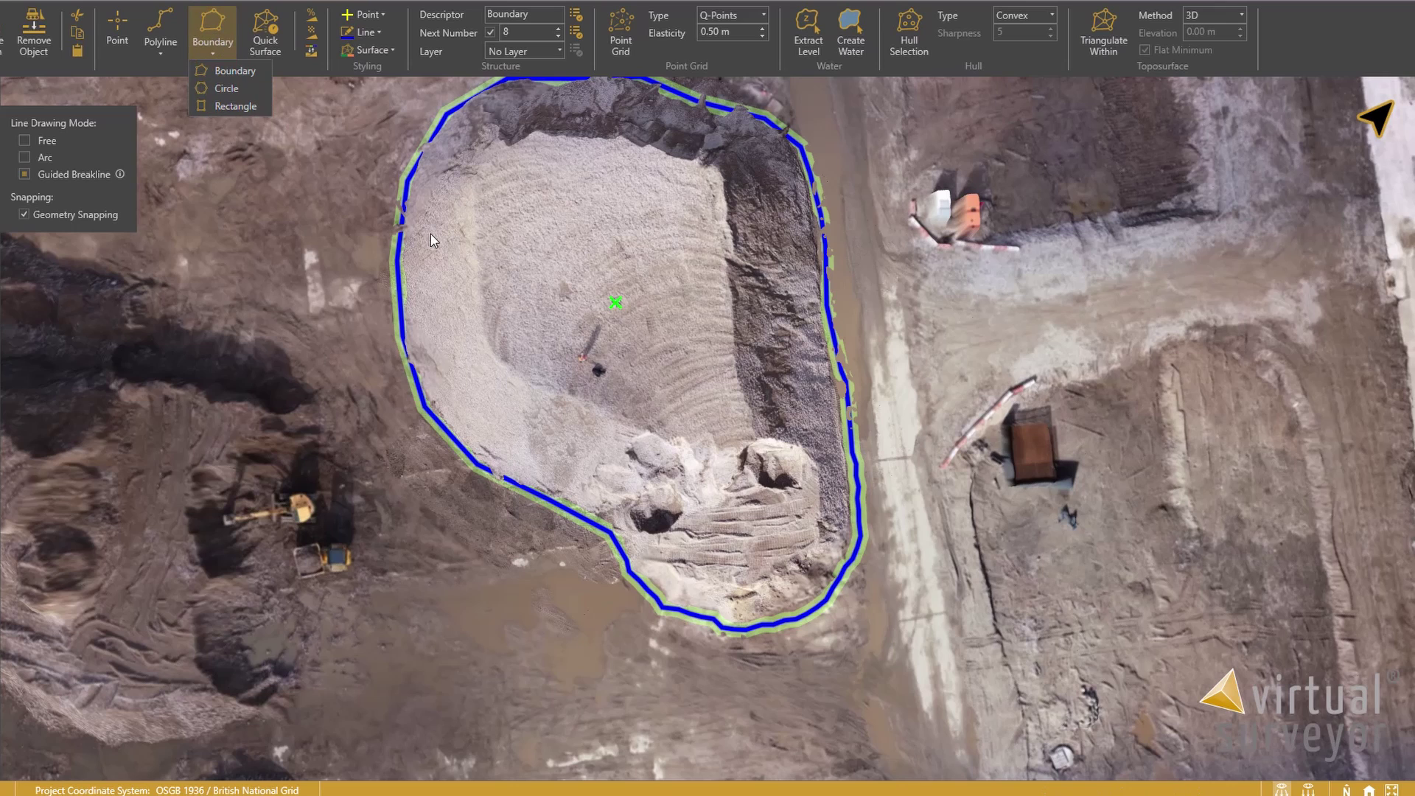
Step: End boundary drawing, tilt to an oblique view, select the stockpile boundary and triangulate within it
{"action": "key", "text": "Escape"}
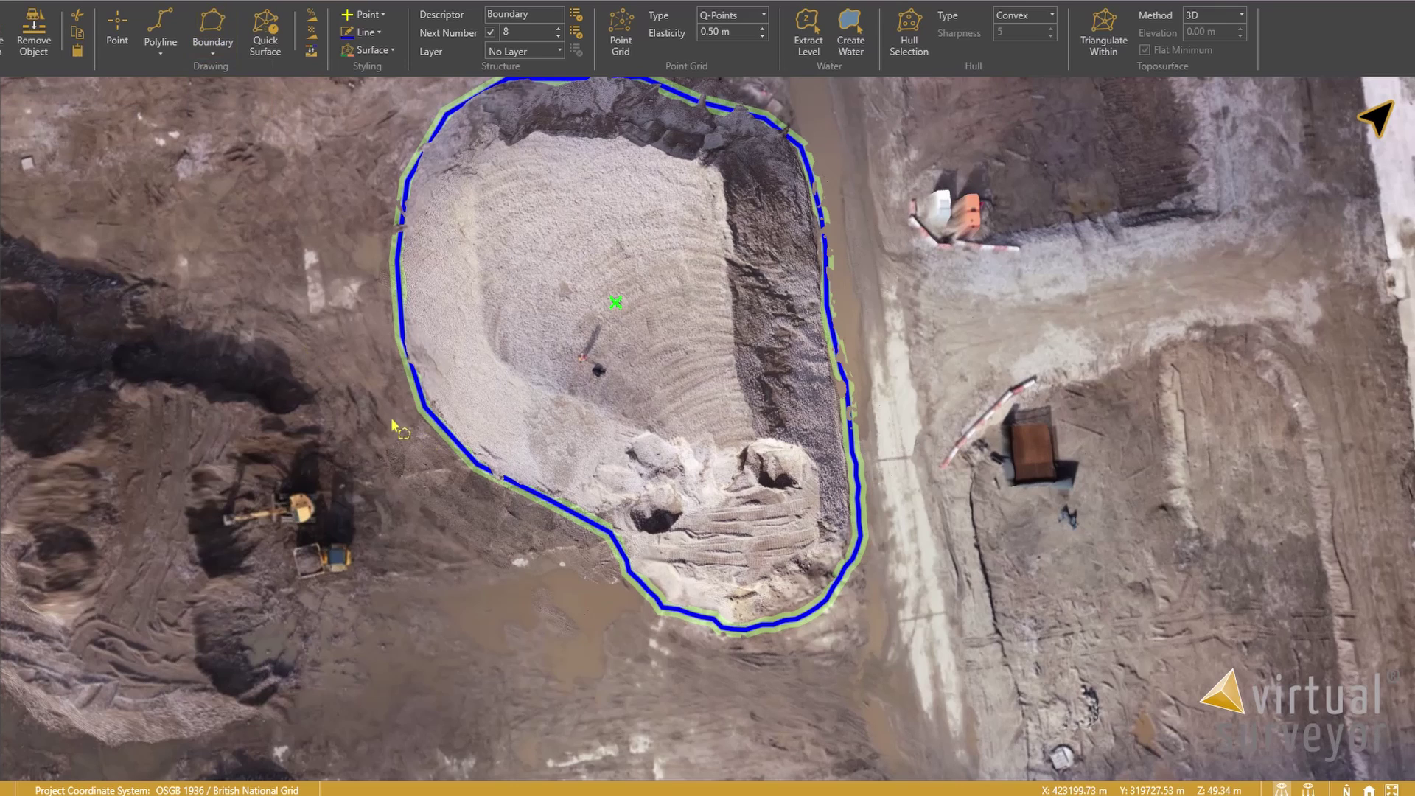
{"action": "left_click_drag", "start_coordinate": [333, 267], "coordinate": [303, 399]}
{"action": "scroll", "coordinate": [582, 510], "scroll_direction": "up", "scroll_amount": 1}
{"action": "mouse_move", "coordinate": [586, 493]}
{"action": "right_mouse_down"}
{"action": "mouse_move", "coordinate": [594, 457]}
{"action": "mouse_move", "coordinate": [578, 492]}
{"action": "mouse_move", "coordinate": [608, 500]}
{"action": "right_mouse_up"}
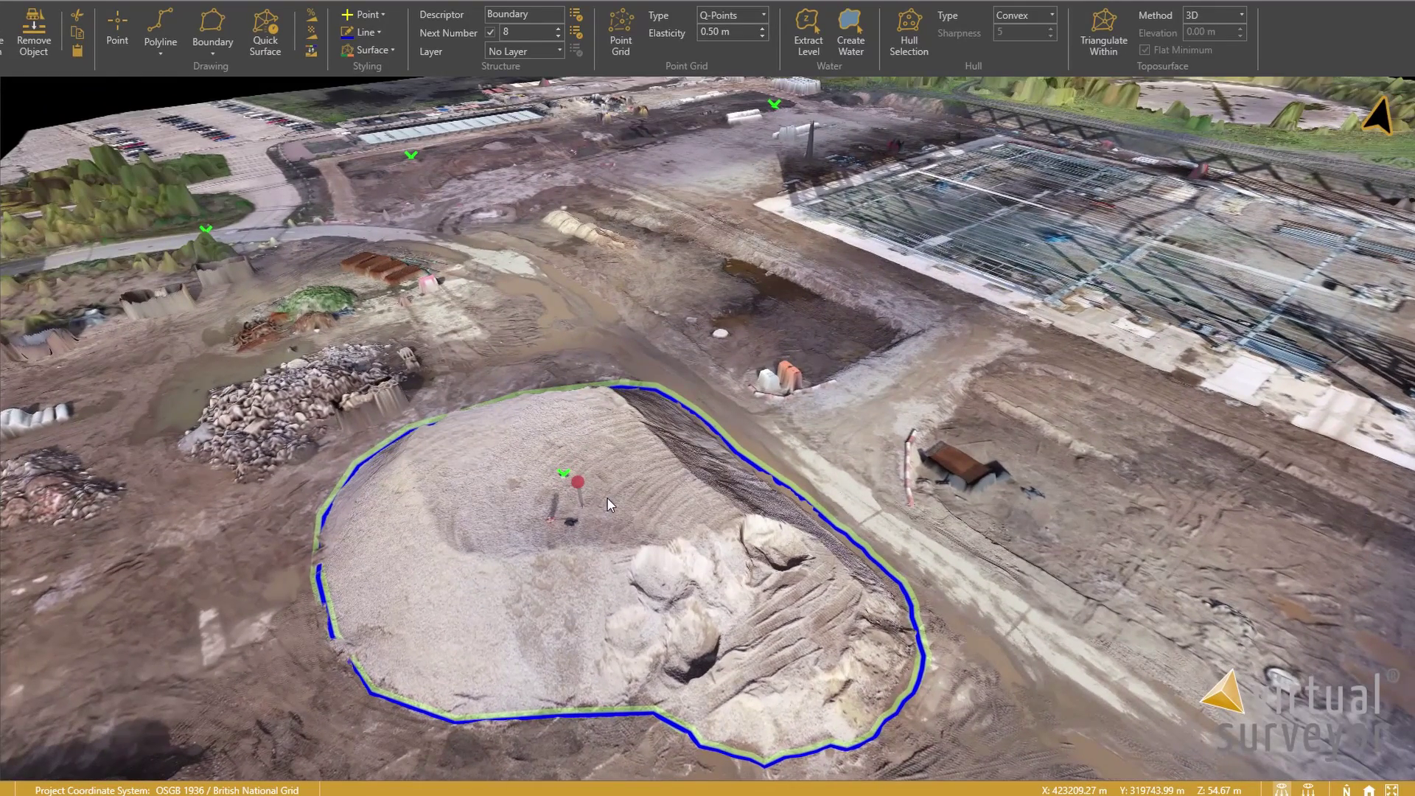
{"action": "right_click_drag", "start_coordinate": [608, 505], "coordinate": [610, 503]}
{"action": "scroll", "coordinate": [610, 511], "scroll_direction": "down", "scroll_amount": 2}
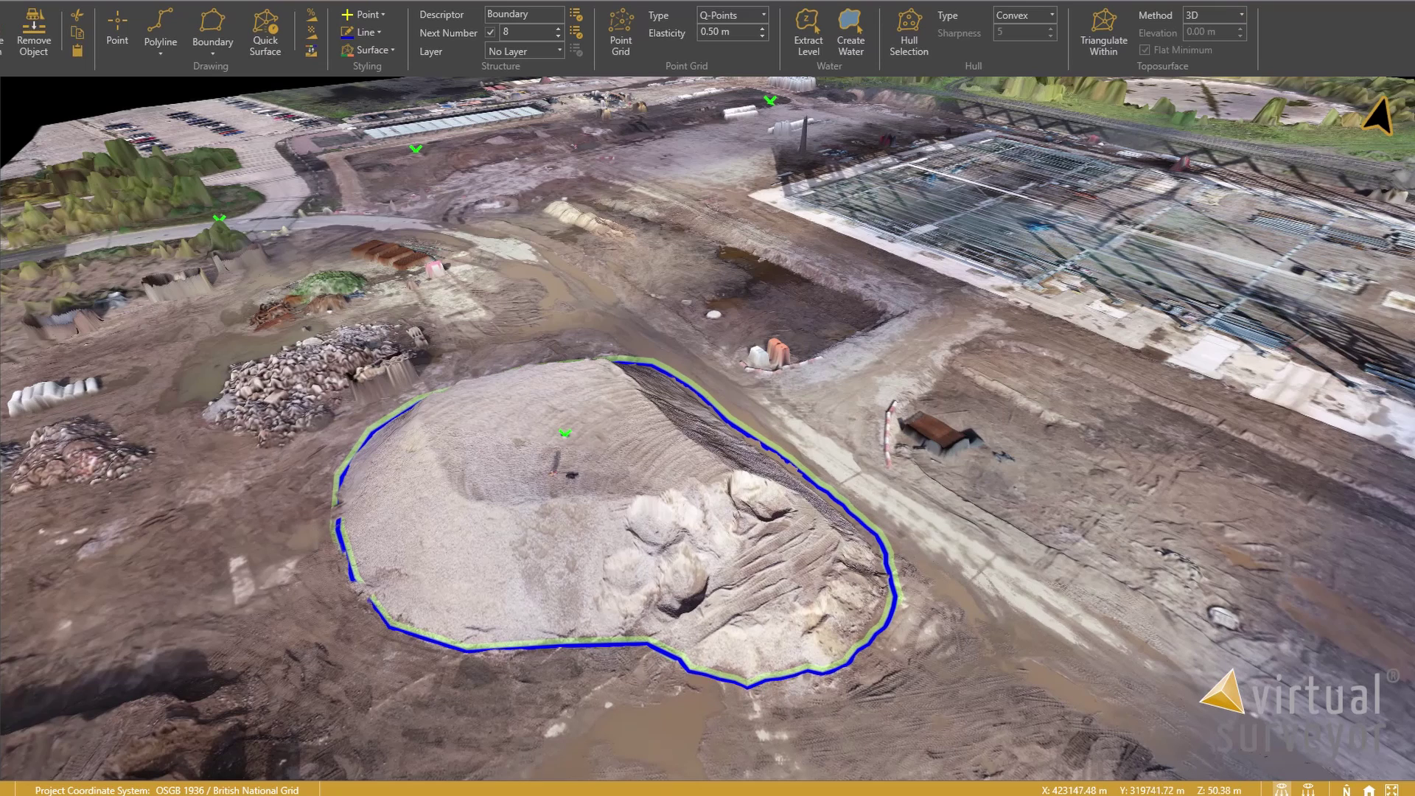
{"action": "left_click", "coordinate": [825, 471]}
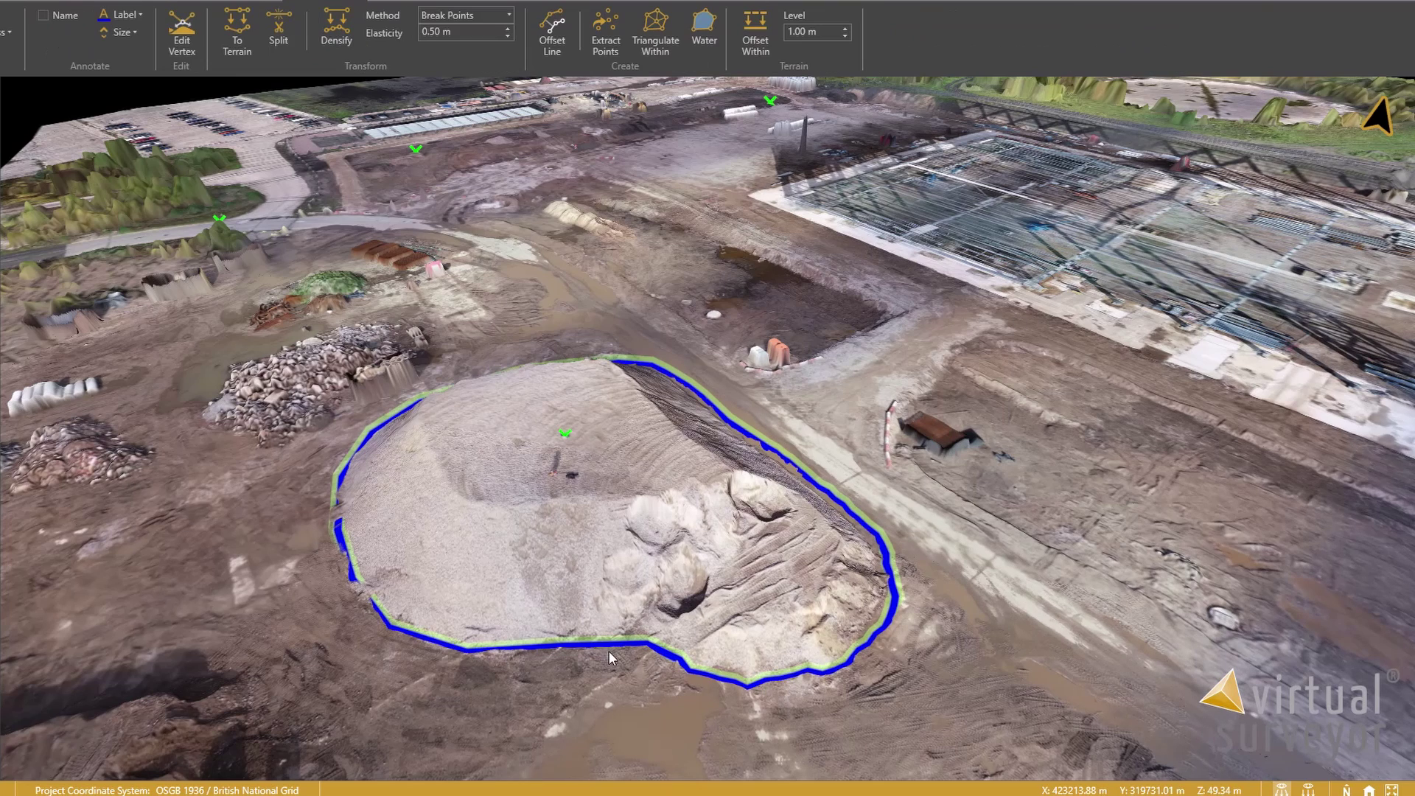
{"action": "left_click", "coordinate": [655, 33]}
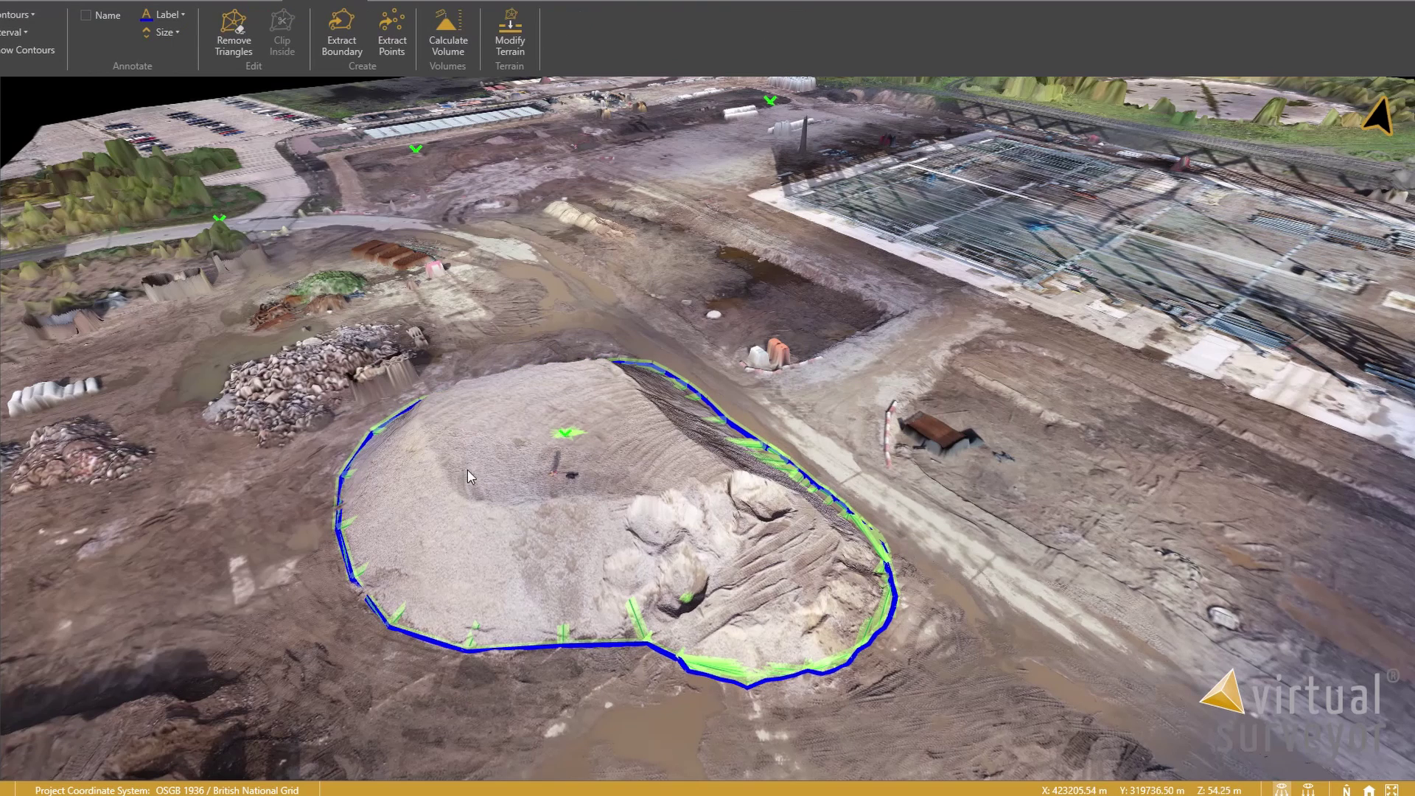
Step: Calculate the boundary's volume and place the Boundary #7 label reading -1862.79 m³ on the pile
{"action": "left_click", "coordinate": [452, 29]}
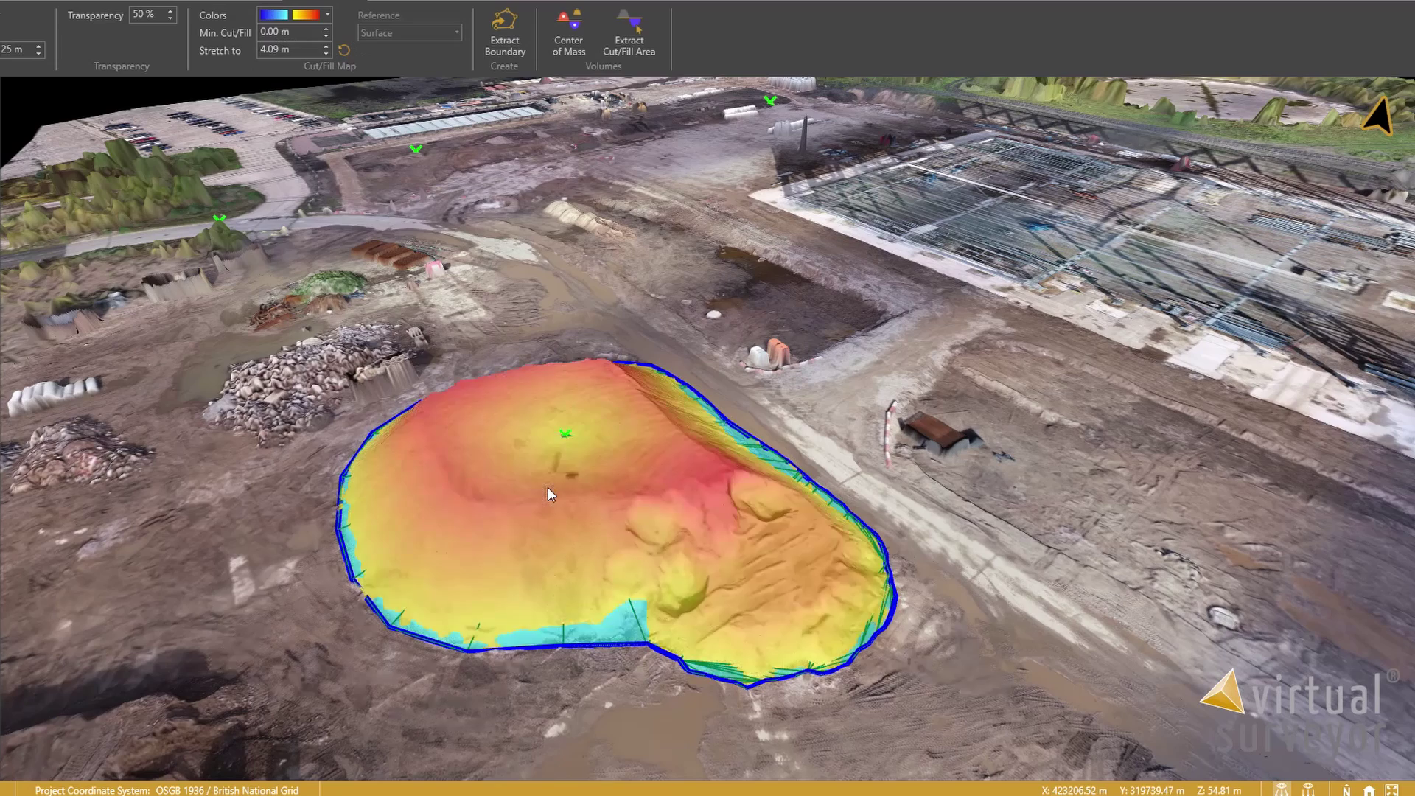
{"action": "mouse_move", "coordinate": [656, 551]}
{"action": "right_mouse_down"}
{"action": "mouse_move", "coordinate": [636, 558]}
{"action": "mouse_move", "coordinate": [620, 463]}
{"action": "right_mouse_up"}
{"action": "mouse_move", "coordinate": [621, 444]}
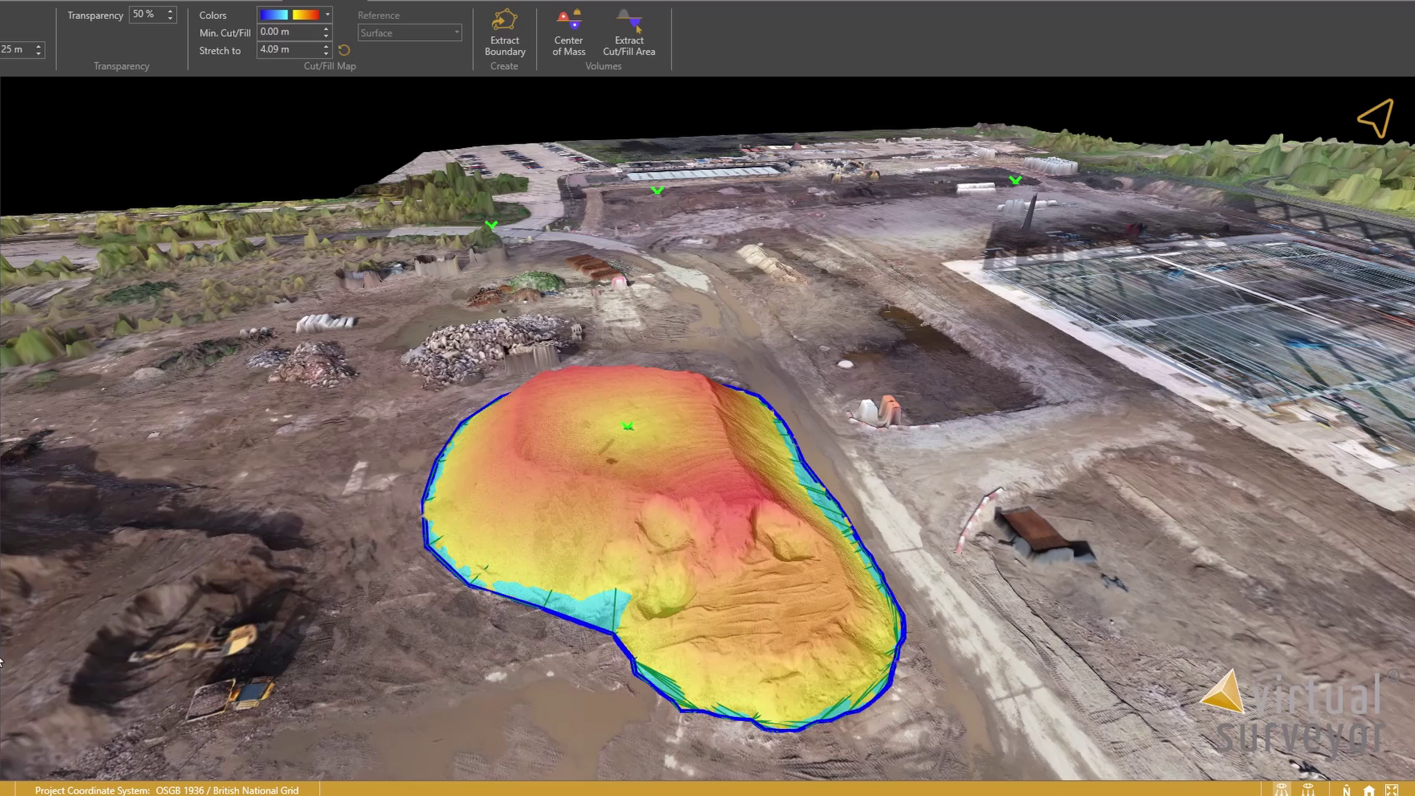
{"action": "left_click", "coordinate": [635, 562]}
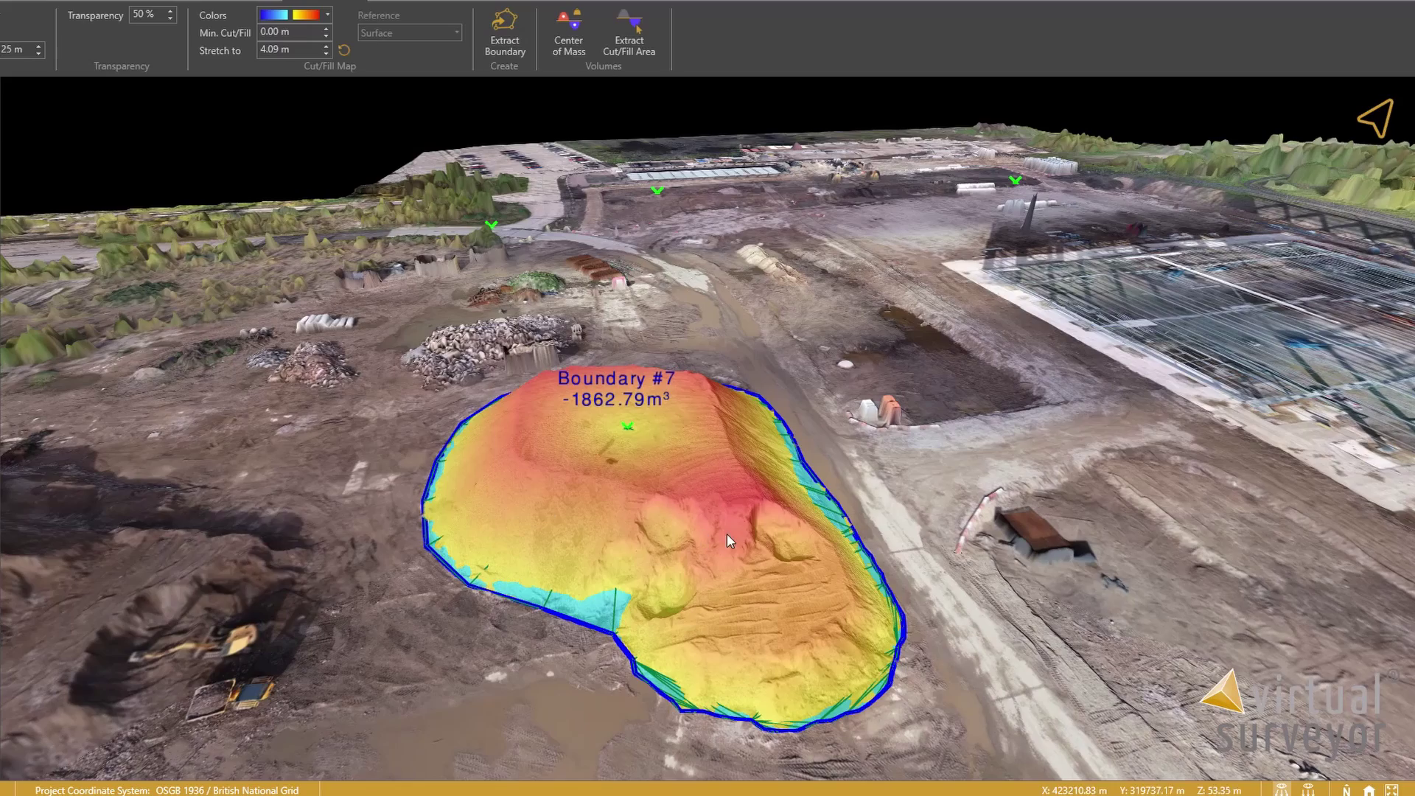
Step: Orbit and pan around the cut/fill stockpile to view Boundary #7 from several sides
{"action": "left_click_drag", "start_coordinate": [727, 534], "coordinate": [639, 537]}
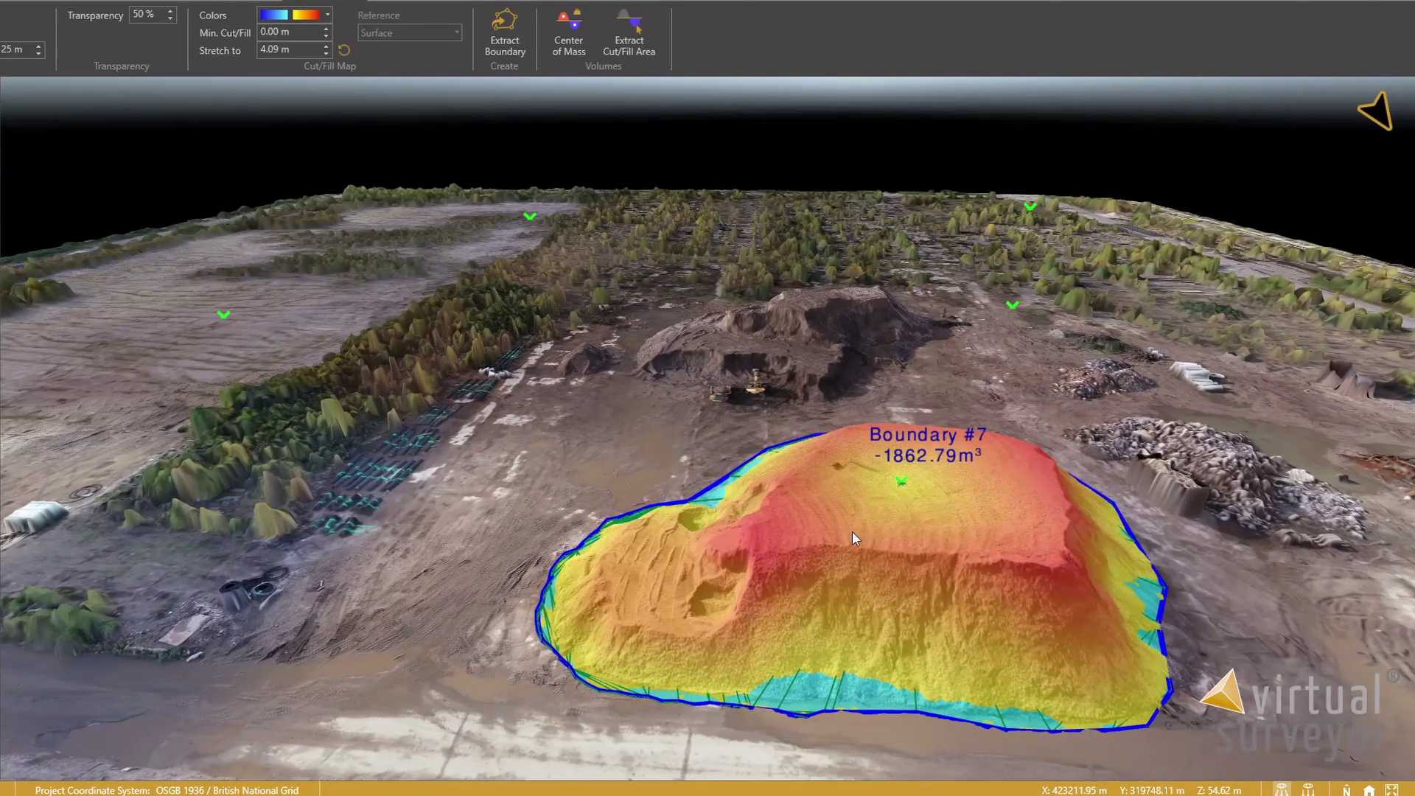
{"action": "right_click_drag", "start_coordinate": [852, 530], "coordinate": [667, 530]}
{"action": "left_click_drag", "start_coordinate": [756, 608], "coordinate": [712, 600]}
{"action": "right_click_drag", "start_coordinate": [712, 600], "coordinate": [674, 544]}
{"action": "mouse_move", "coordinate": [674, 544]}
{"action": "left_mouse_down"}
{"action": "mouse_move", "coordinate": [652, 556]}
{"action": "mouse_move", "coordinate": [702, 546]}
{"action": "left_mouse_up"}
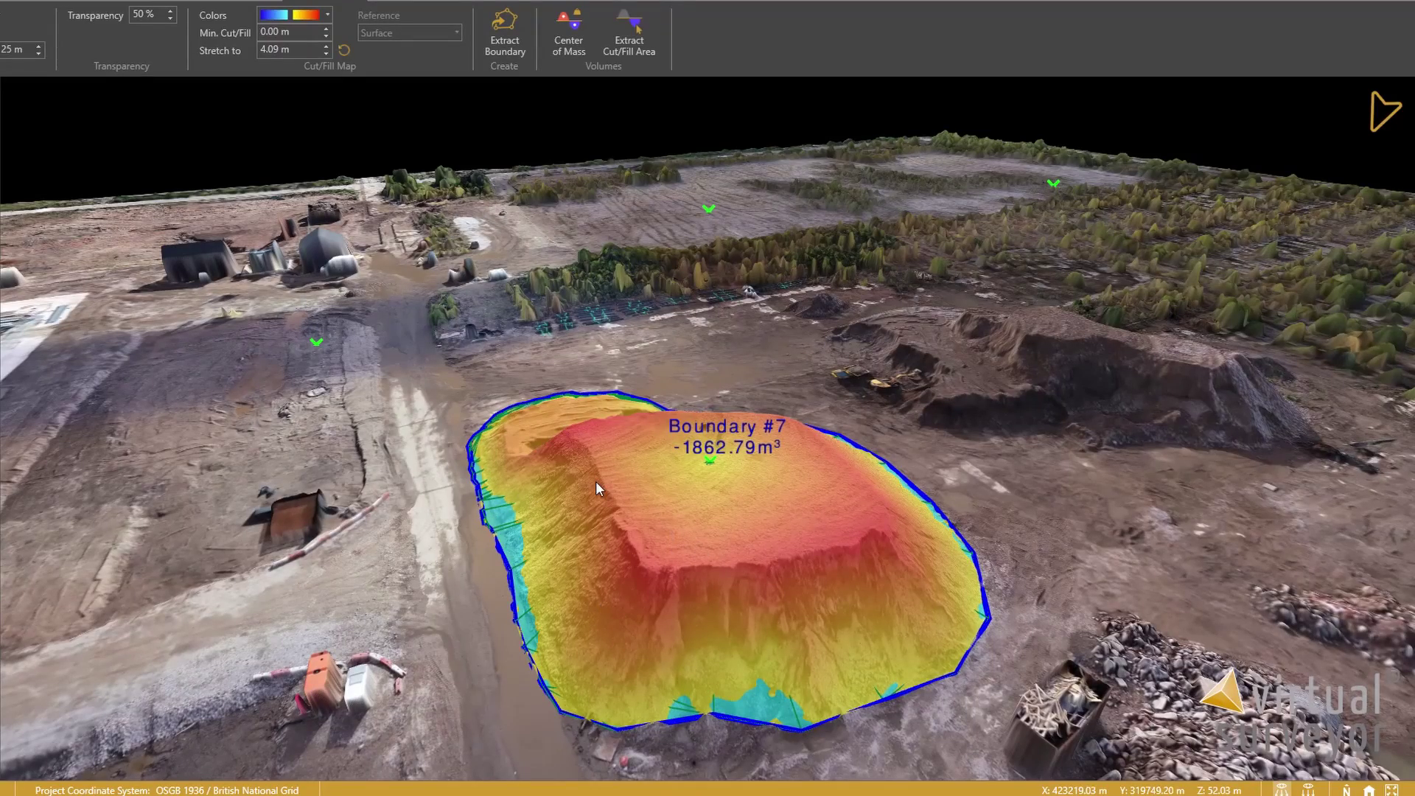
{"action": "left_click_drag", "start_coordinate": [675, 623], "coordinate": [543, 432]}
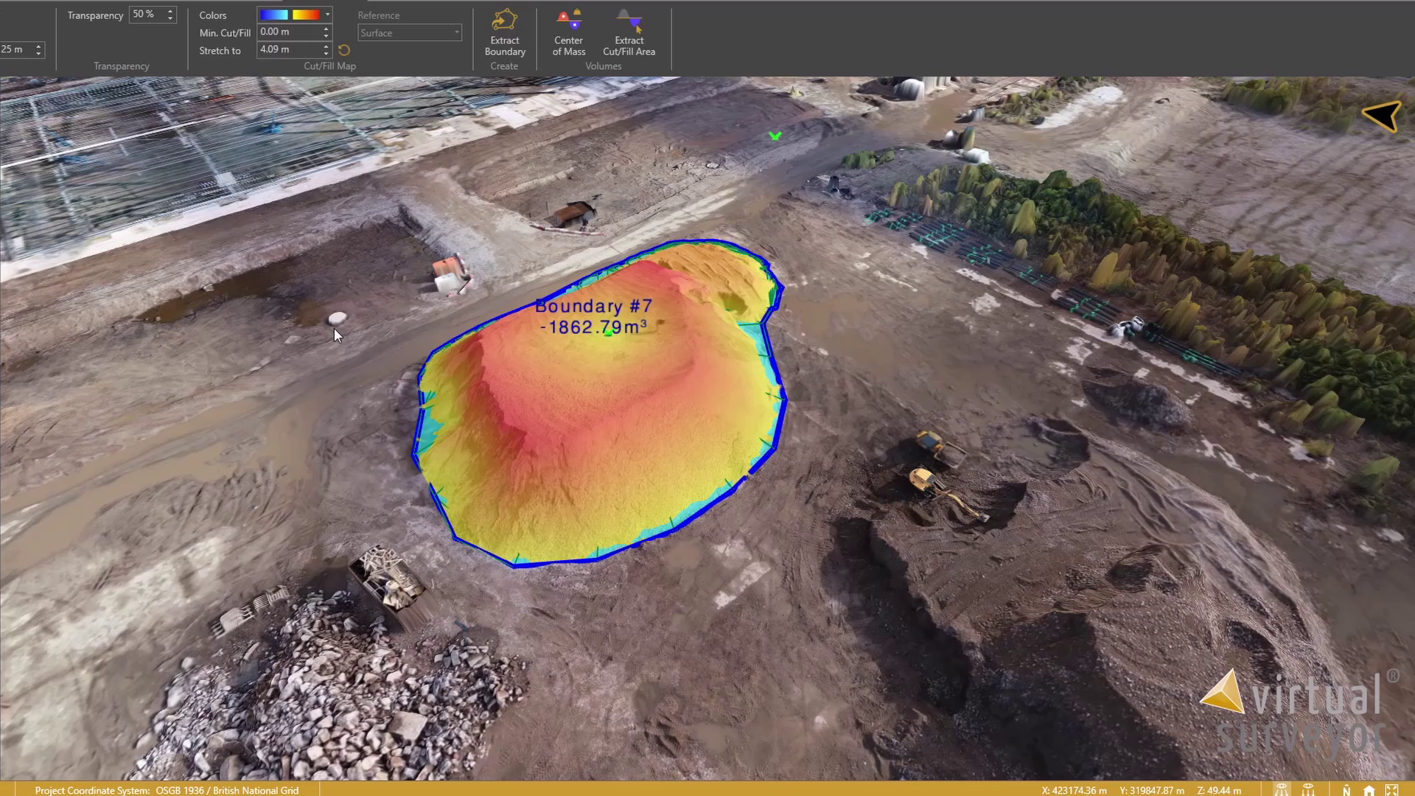
{"action": "scroll", "coordinate": [407, 325], "scroll_direction": "down", "scroll_amount": 10}
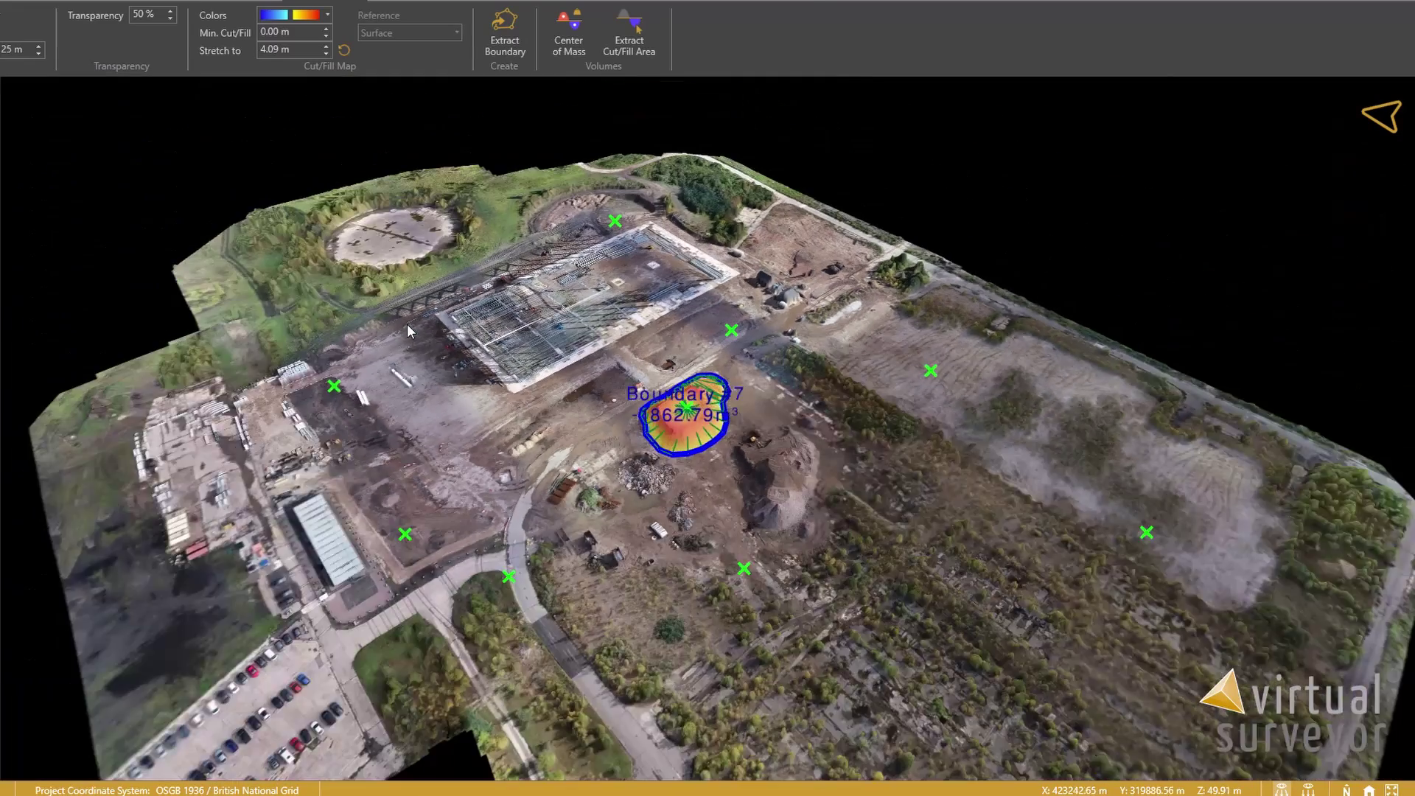
Step: Zoom out and pan the top-down map so the whole site shows with Boundary #7 near the middle
{"action": "scroll", "coordinate": [406, 325], "scroll_direction": "up", "scroll_amount": 5}
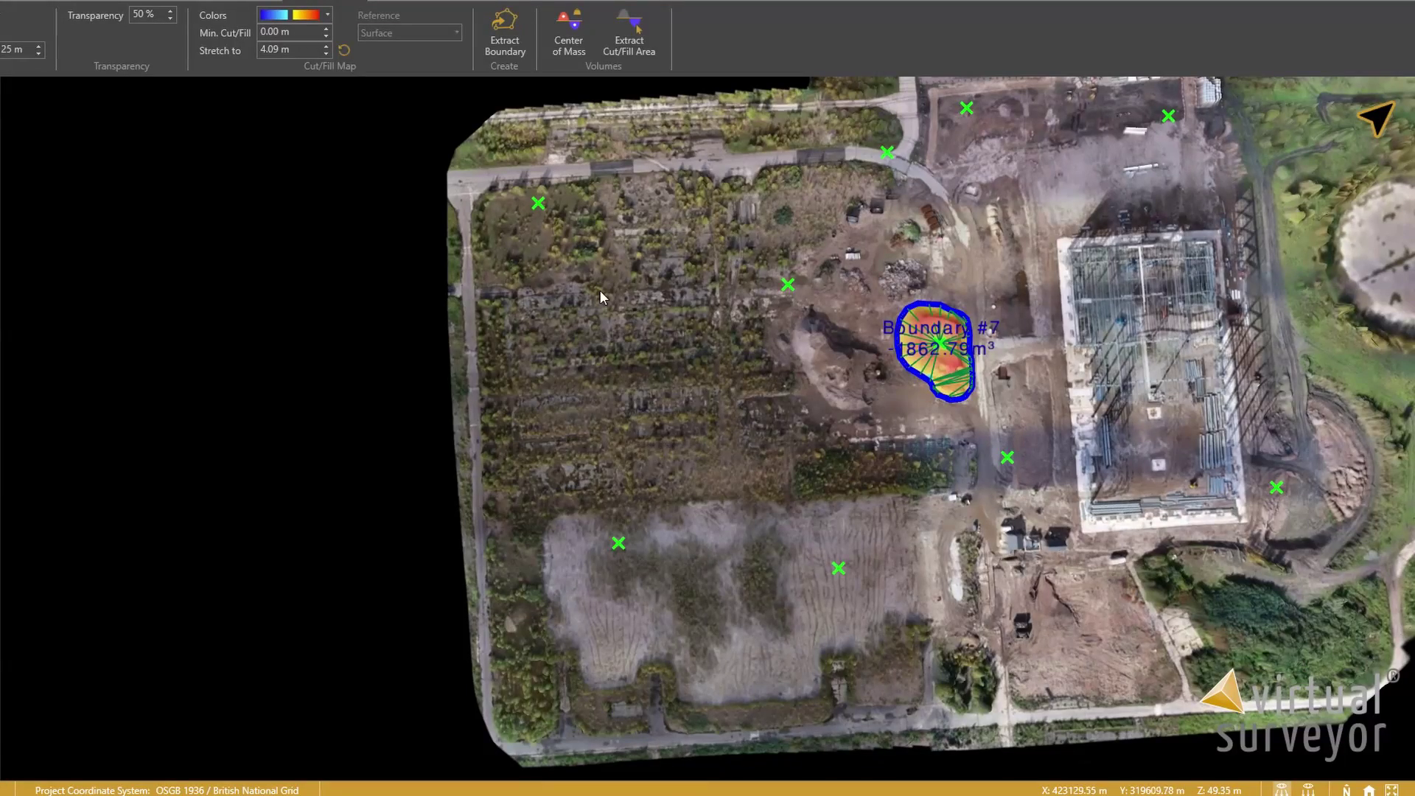
{"action": "left_click_drag", "start_coordinate": [744, 423], "coordinate": [582, 420]}
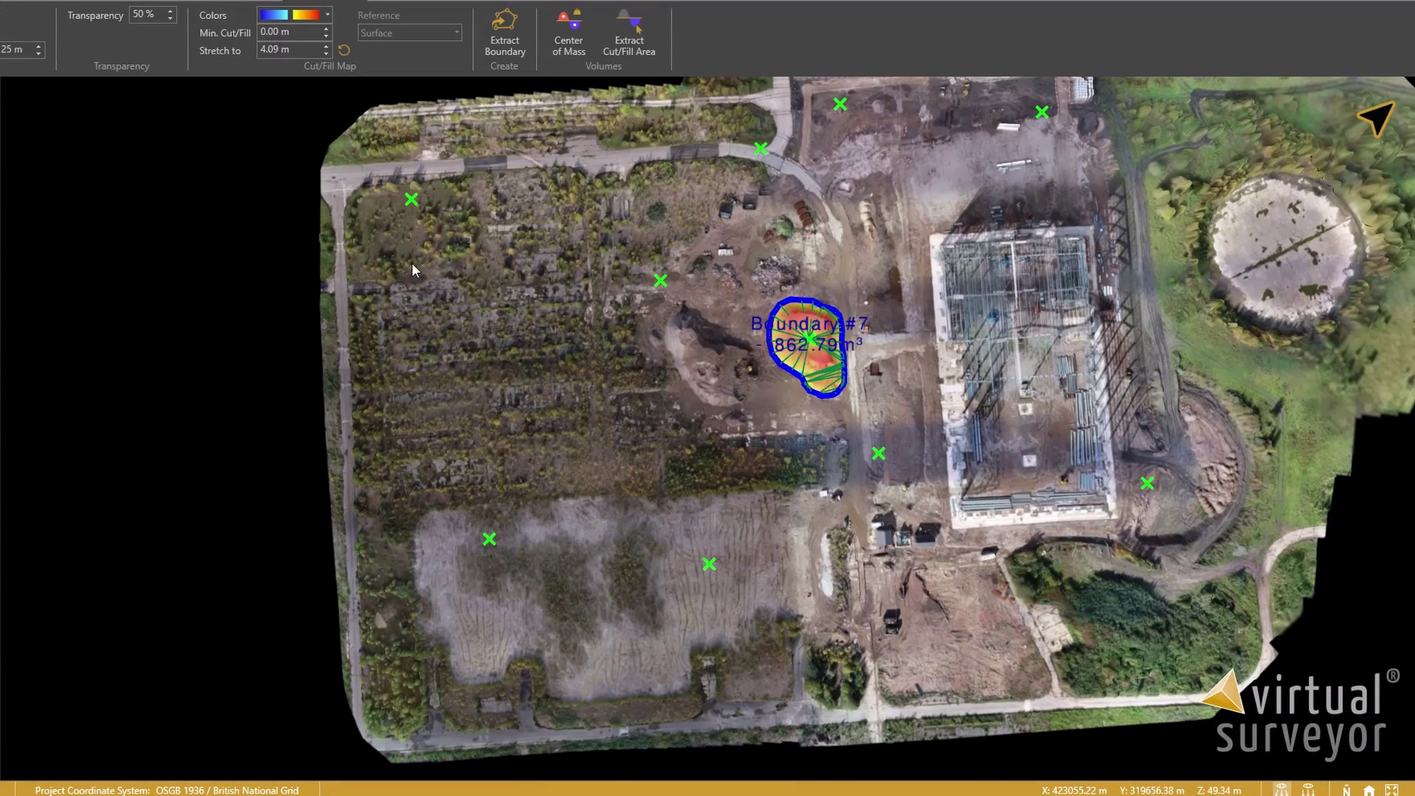
{"action": "left_click_drag", "start_coordinate": [581, 470], "coordinate": [526, 469]}
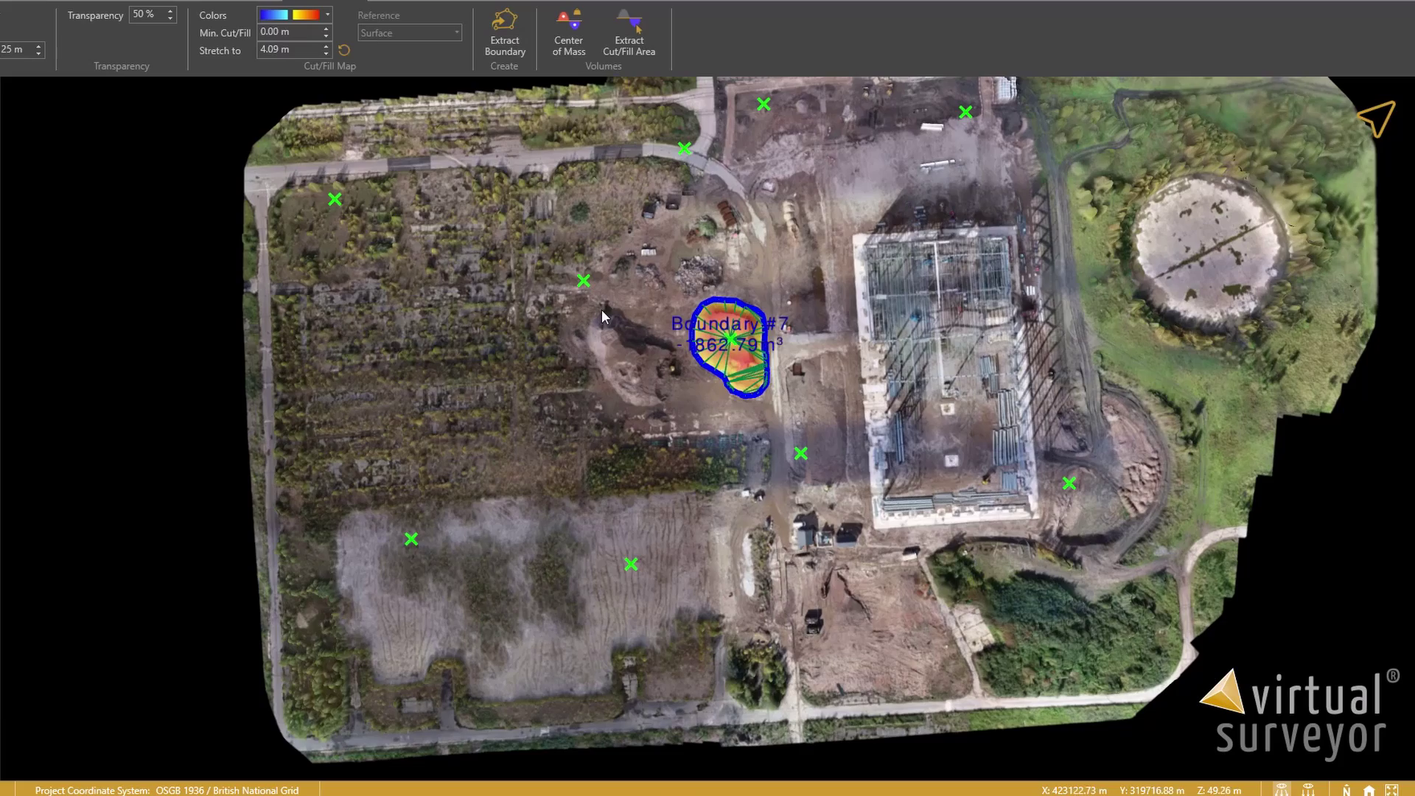
Step: Zoom toward the labelled stockpile and back out, then pan the map toward the west half
{"action": "scroll", "coordinate": [452, 378], "scroll_direction": "up", "scroll_amount": 5}
{"action": "mouse_move", "coordinate": [459, 374]}
{"action": "right_mouse_down"}
{"action": "mouse_move", "coordinate": [474, 424]}
{"action": "mouse_move", "coordinate": [457, 344]}
{"action": "right_mouse_up"}
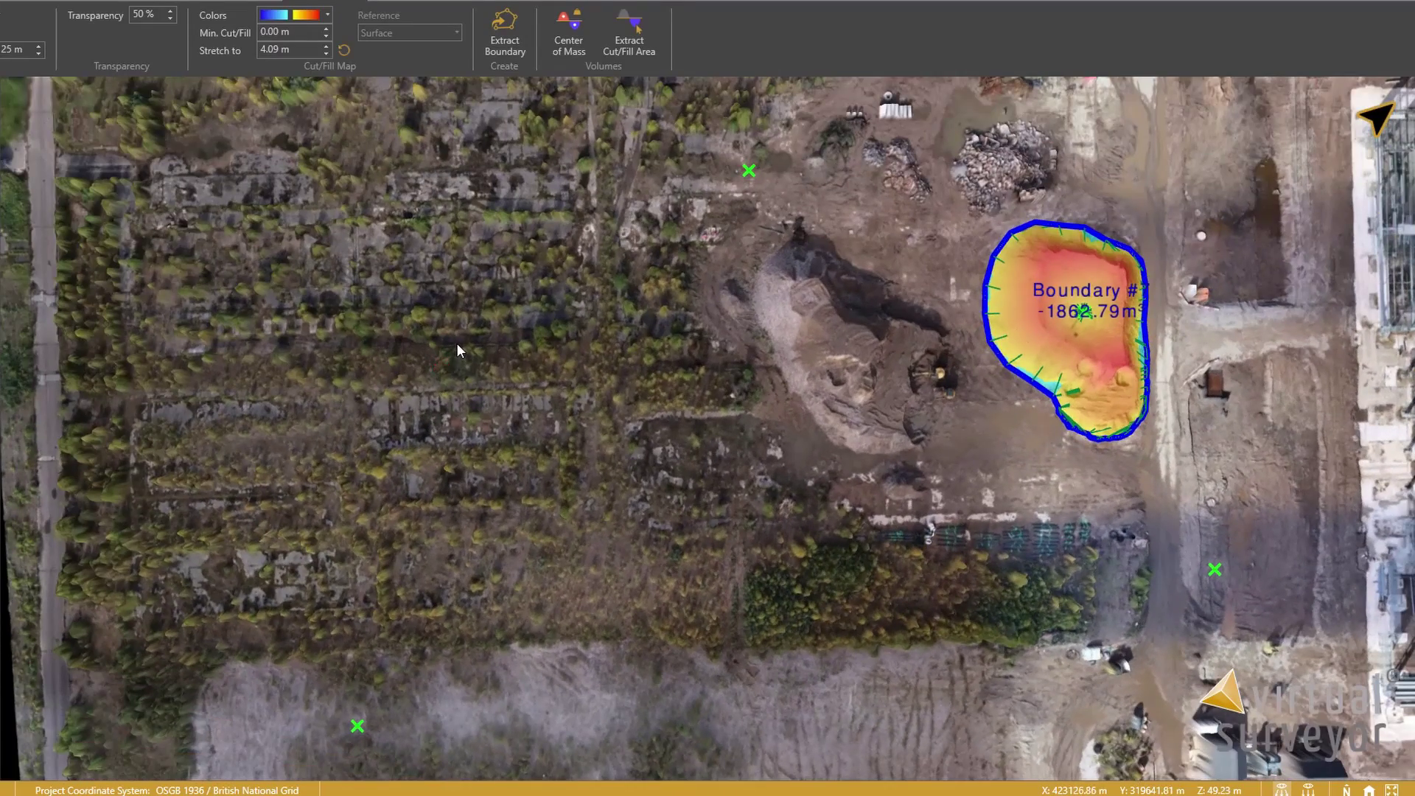
{"action": "scroll", "coordinate": [457, 342], "scroll_direction": "down", "scroll_amount": 5}
{"action": "scroll", "coordinate": [591, 339], "scroll_direction": "up", "scroll_amount": 3}
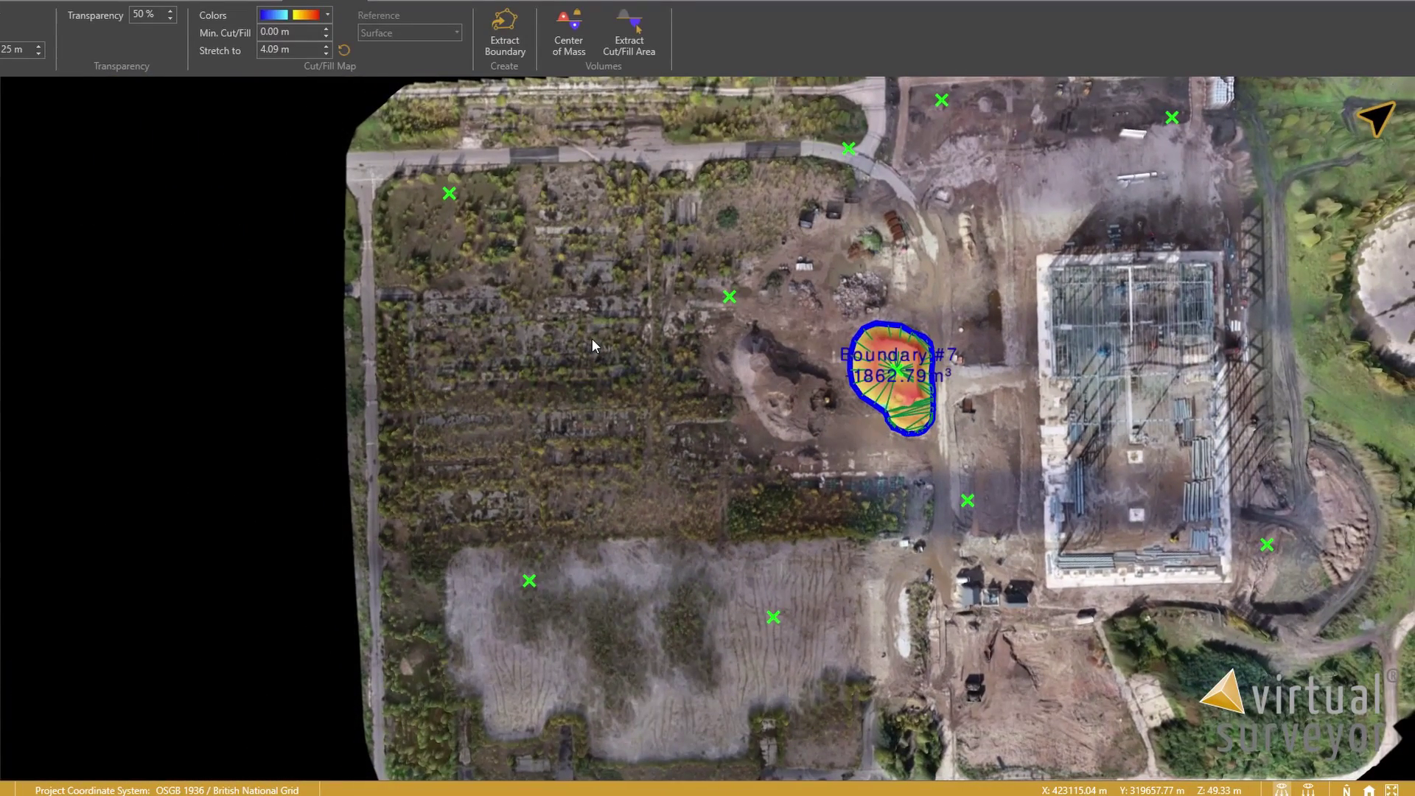
{"action": "left_click_drag", "start_coordinate": [768, 536], "coordinate": [648, 502]}
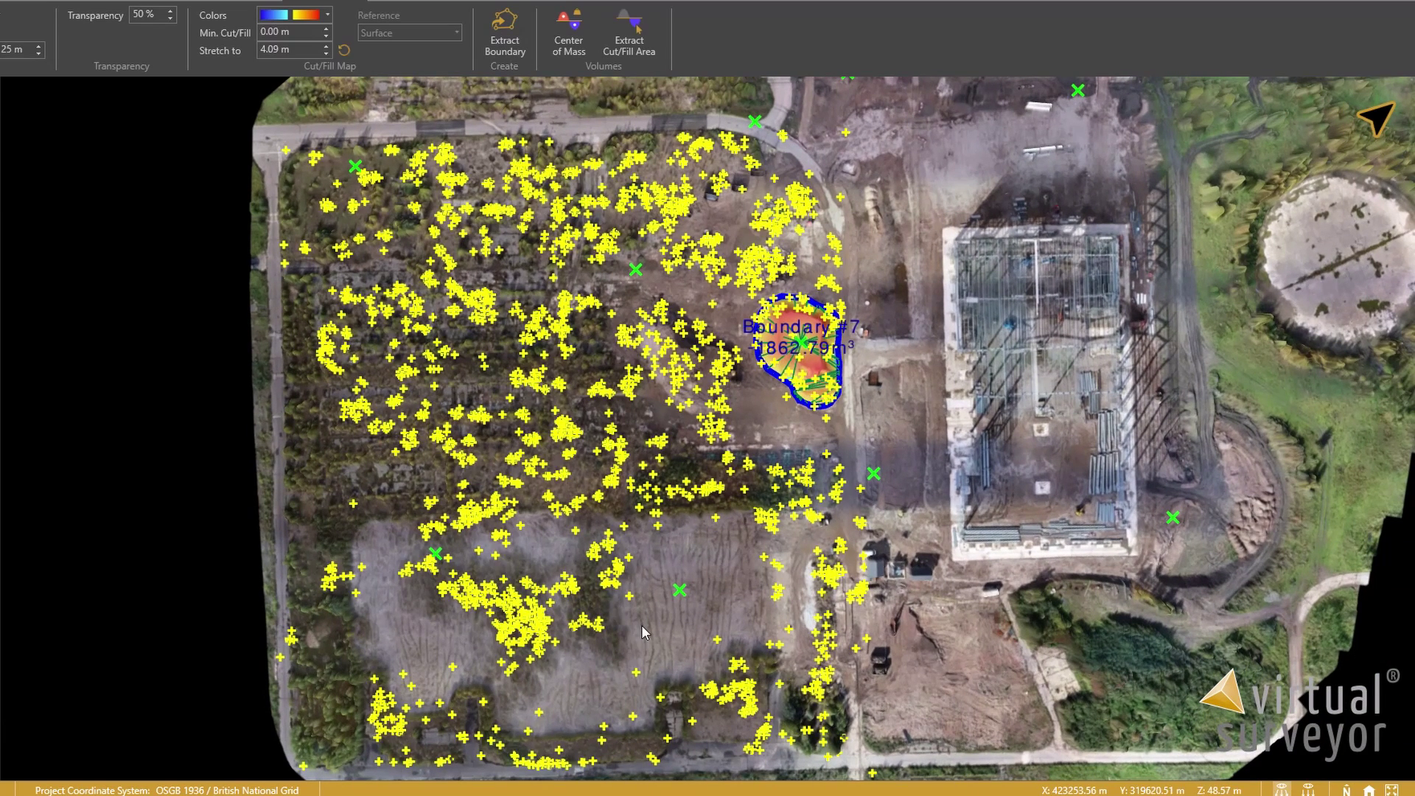
{"action": "left_click_drag", "start_coordinate": [641, 625], "coordinate": [560, 629]}
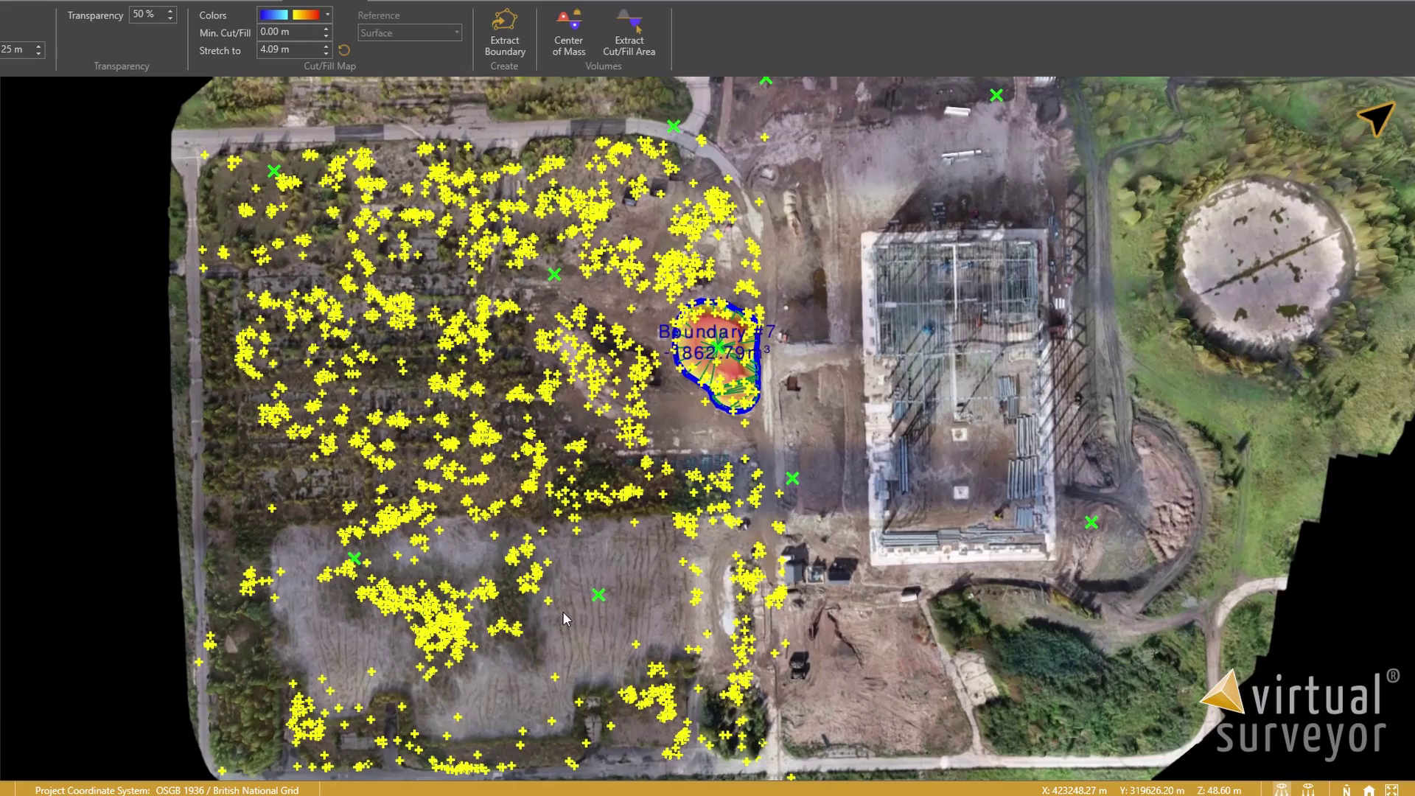
{"action": "scroll", "coordinate": [448, 528], "scroll_direction": "up", "scroll_amount": 4}
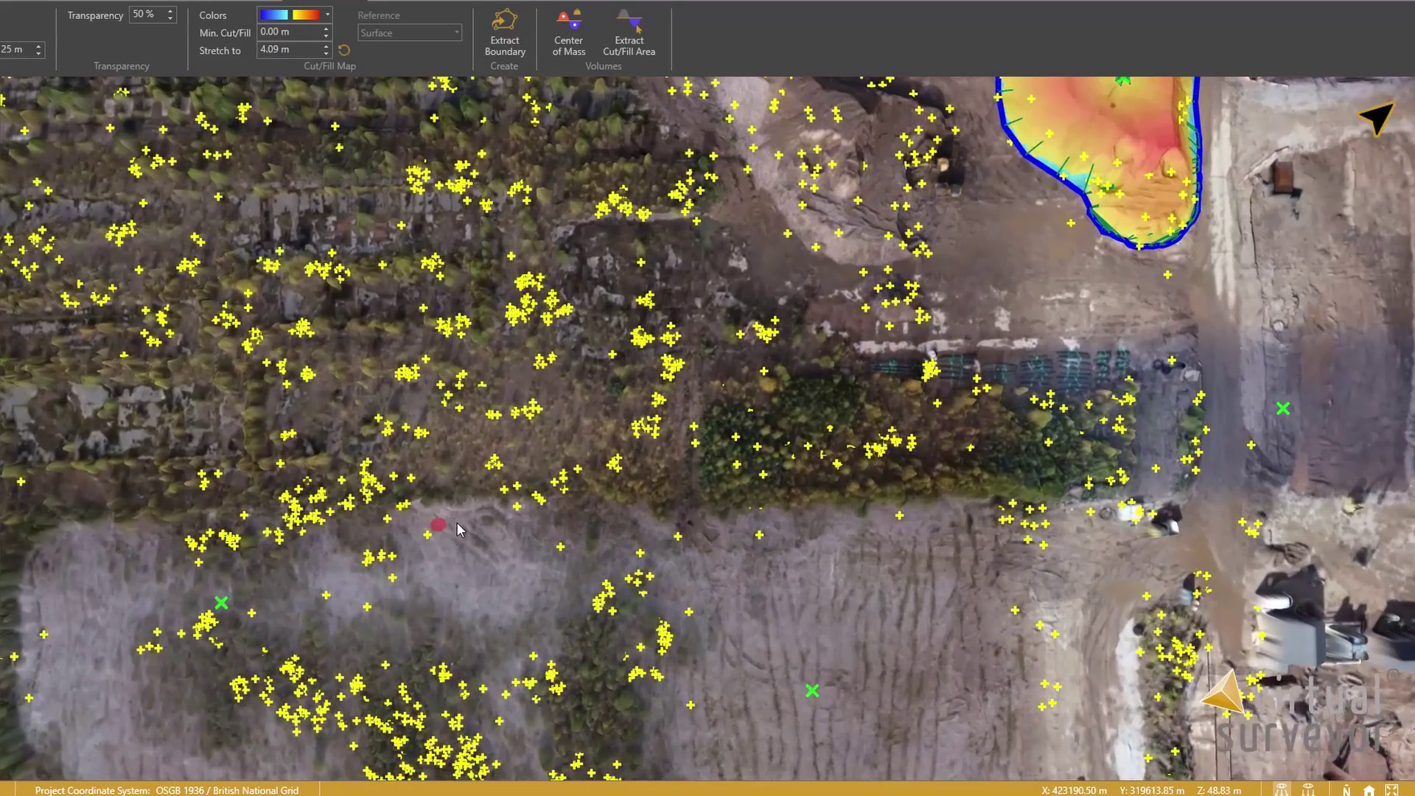
{"action": "right_click_drag", "start_coordinate": [457, 528], "coordinate": [461, 564]}
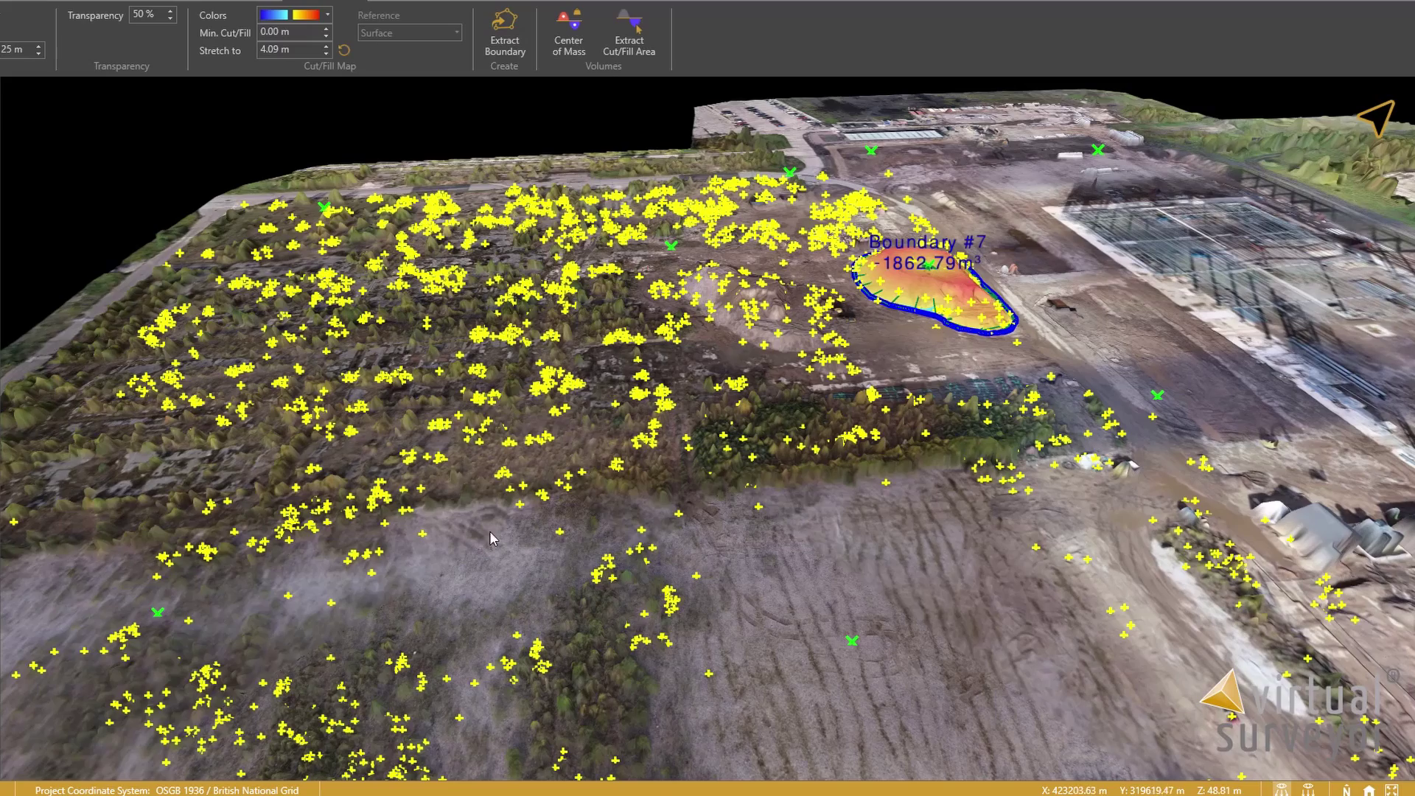
{"action": "left_click_drag", "start_coordinate": [252, 624], "coordinate": [320, 435]}
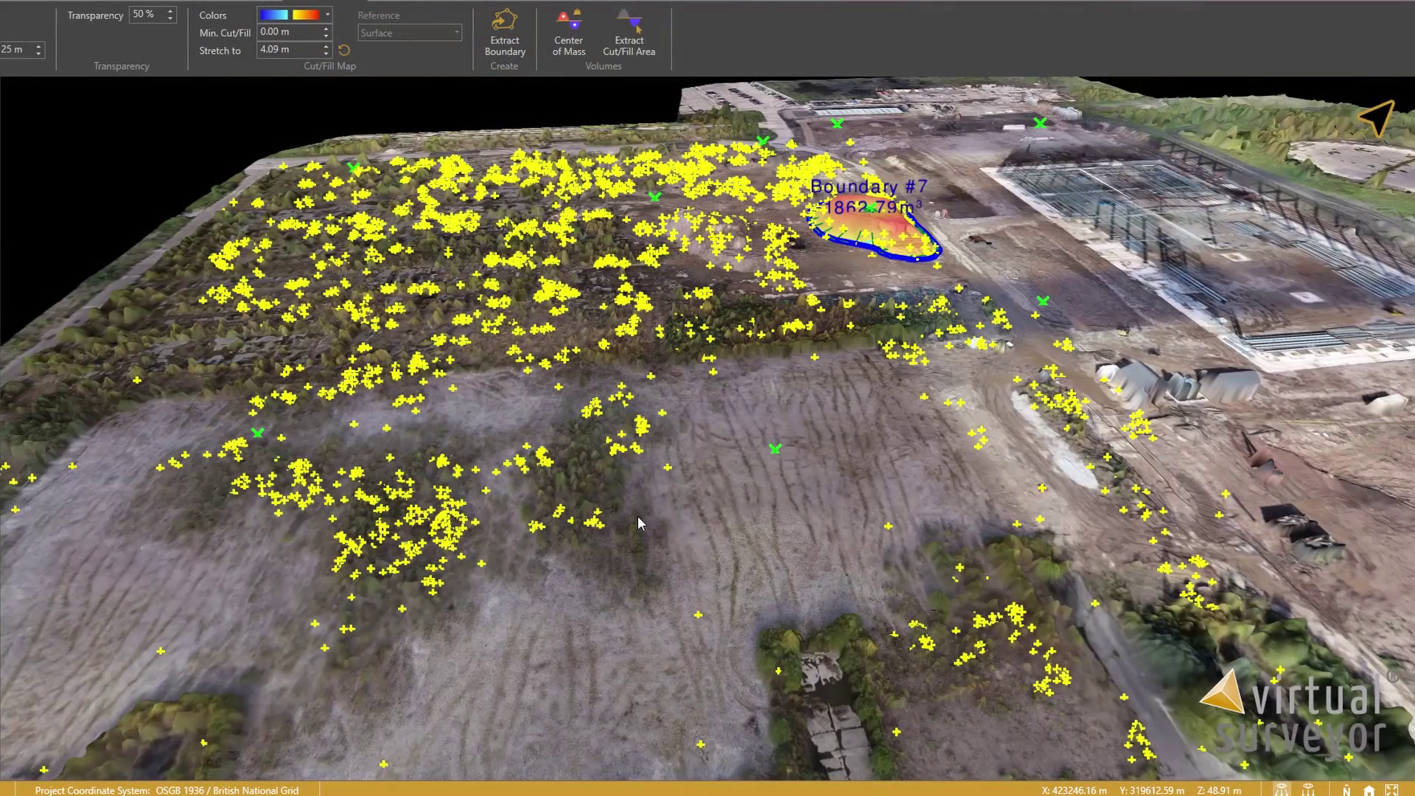
{"action": "left_click_drag", "start_coordinate": [639, 522], "coordinate": [741, 356]}
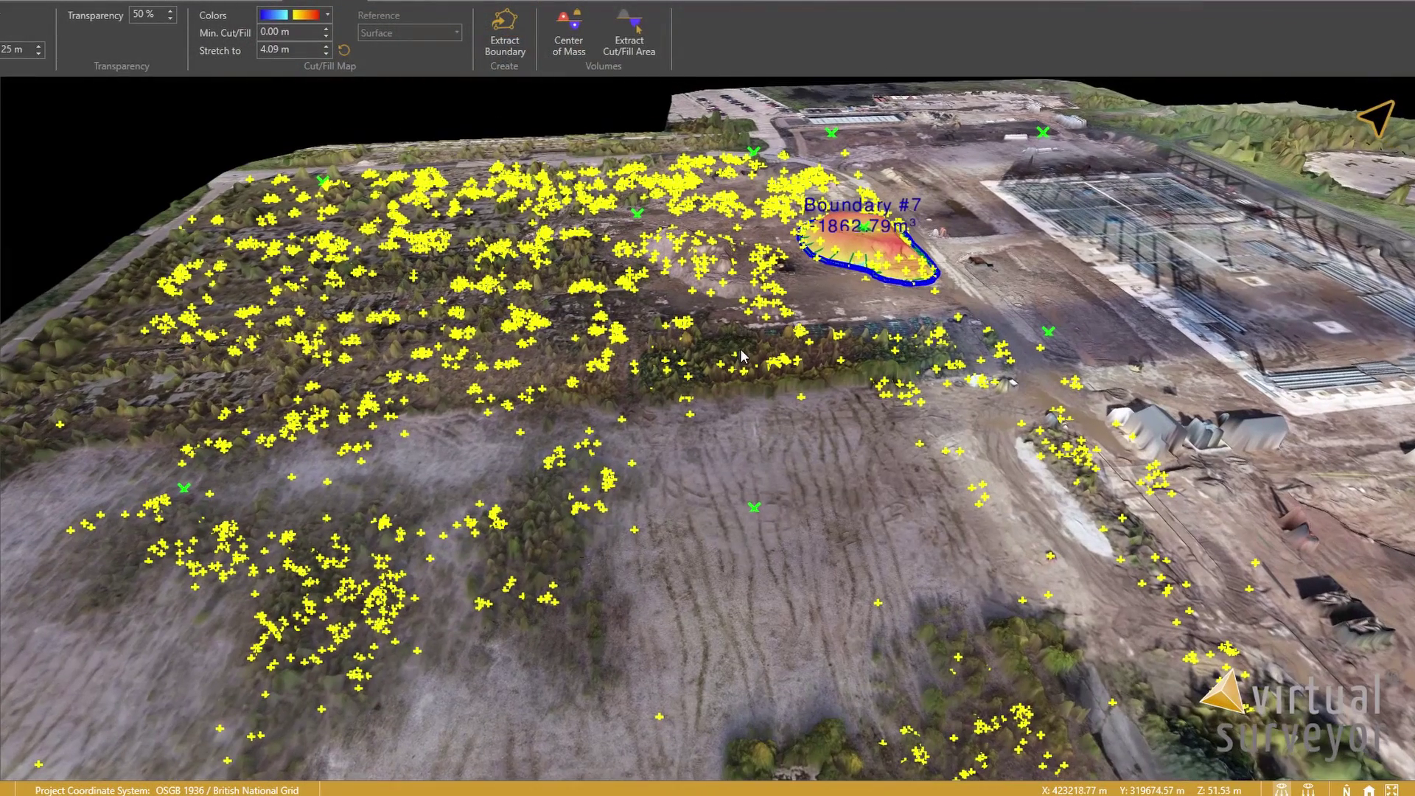
{"action": "scroll", "coordinate": [743, 356], "scroll_direction": "up", "scroll_amount": 5}
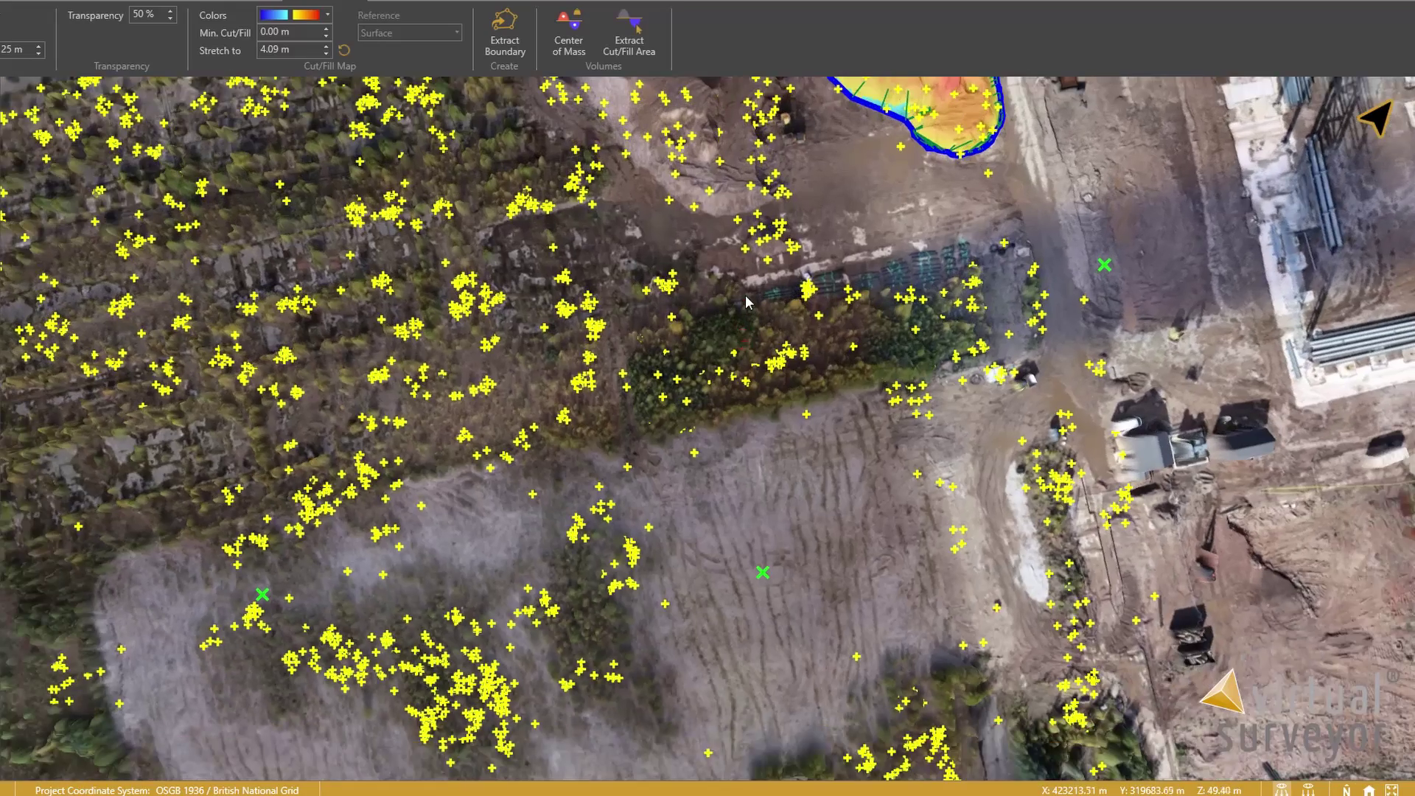
{"action": "scroll", "coordinate": [746, 298], "scroll_direction": "down", "scroll_amount": 5}
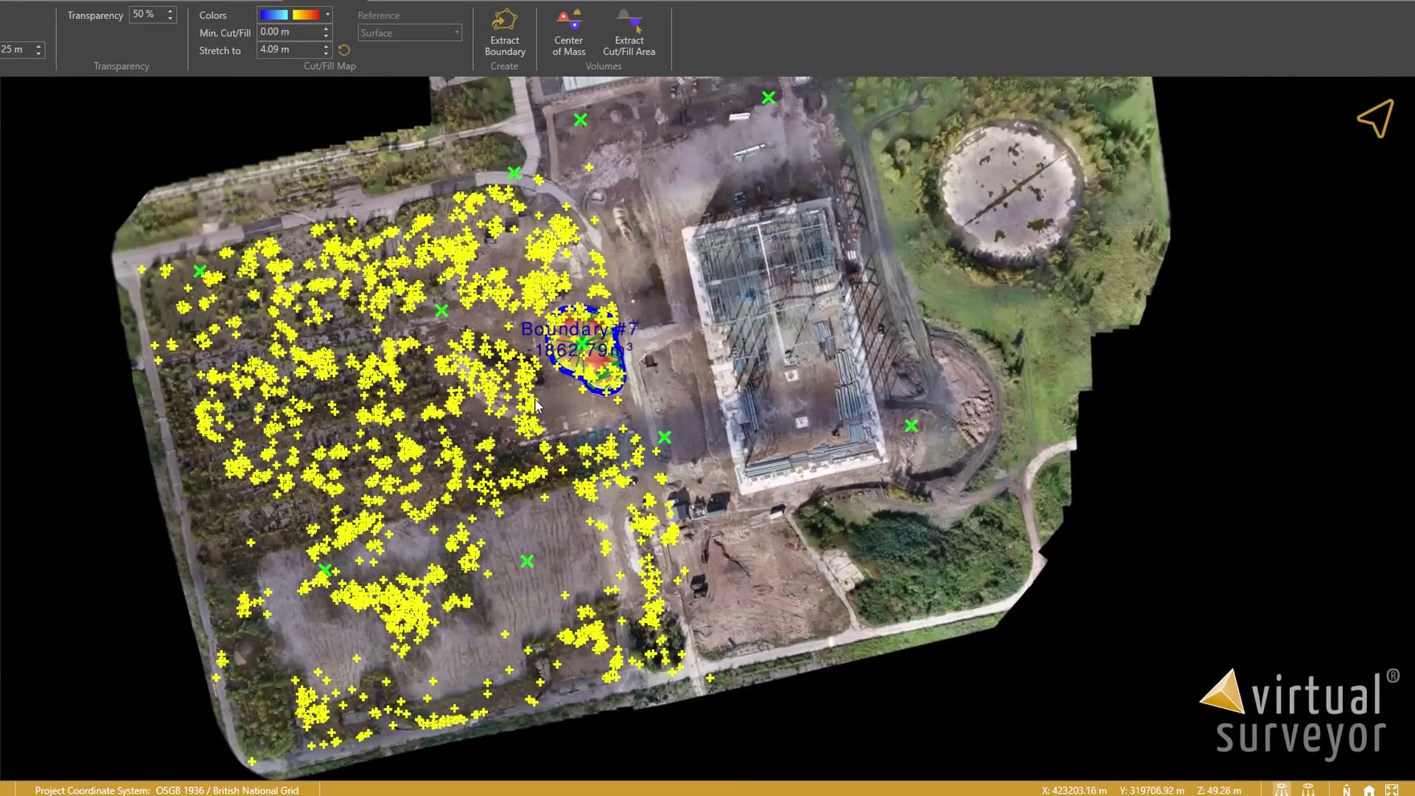
{"action": "right_click_drag", "start_coordinate": [666, 415], "coordinate": [624, 421]}
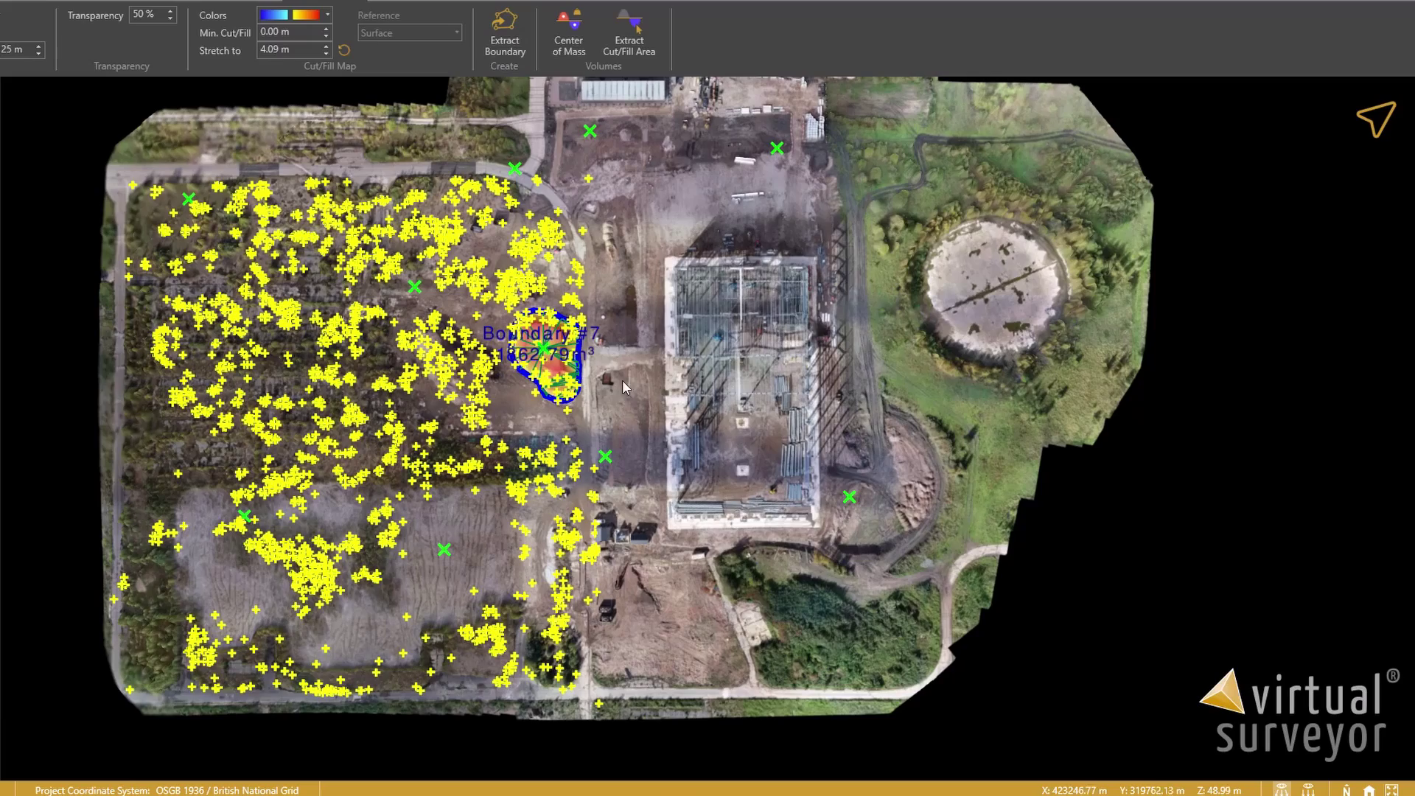
{"action": "left_click_drag", "start_coordinate": [622, 379], "coordinate": [601, 417]}
{"action": "left_click_drag", "start_coordinate": [601, 417], "coordinate": [600, 430]}
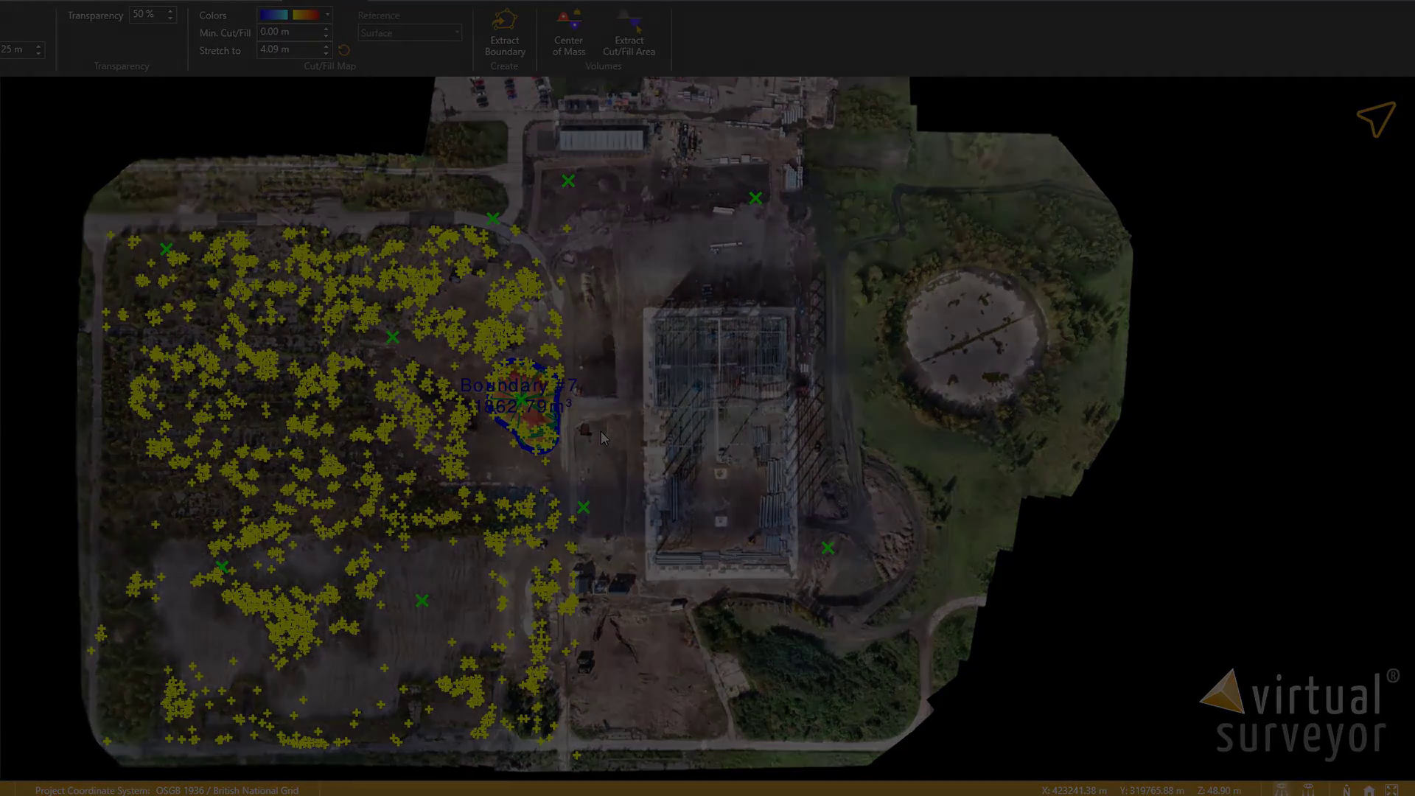